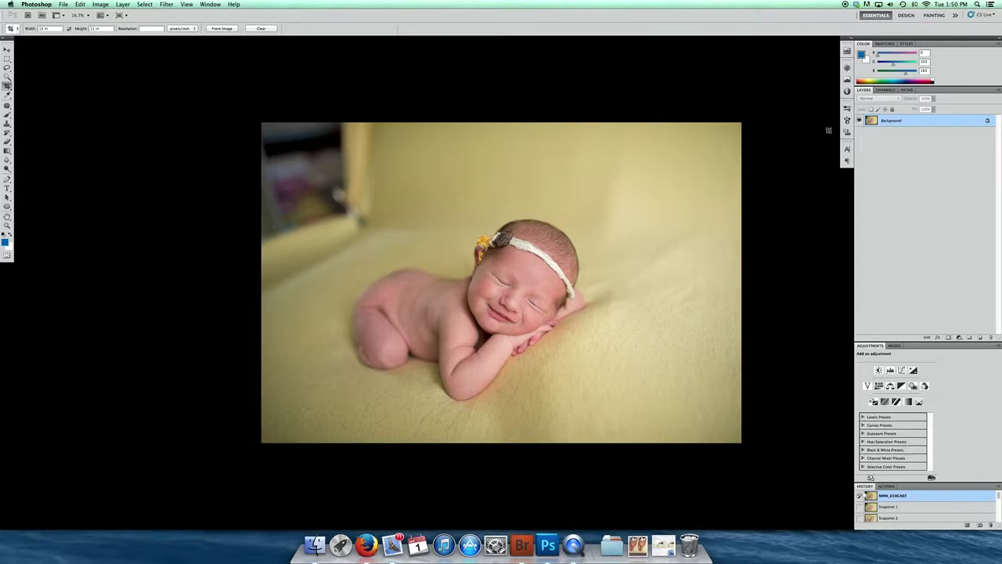
- Duplicate the Background layer and name the copy "fix skin"
key(super+plus)
key(super+plus)
key(super+plus)
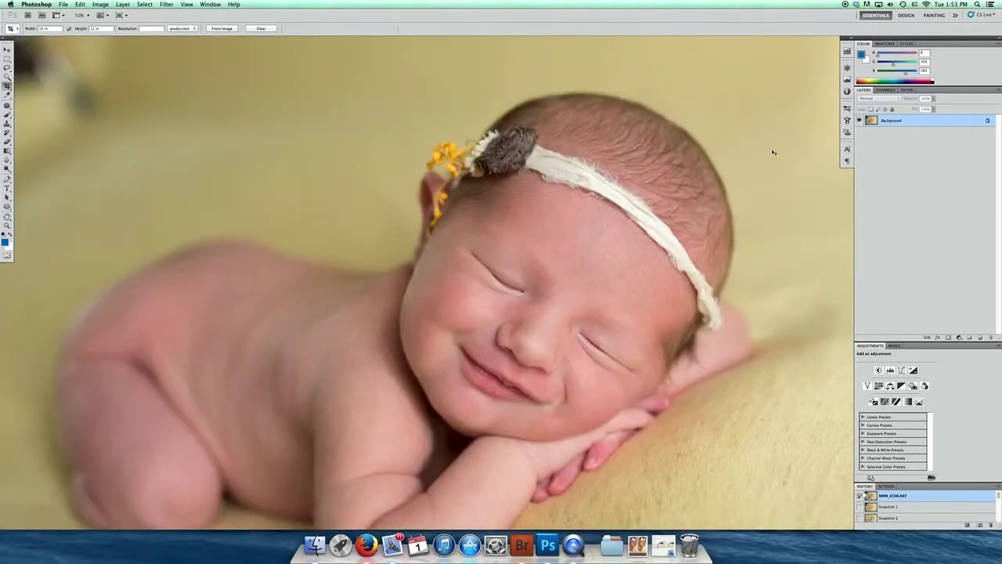
key(super+plus)
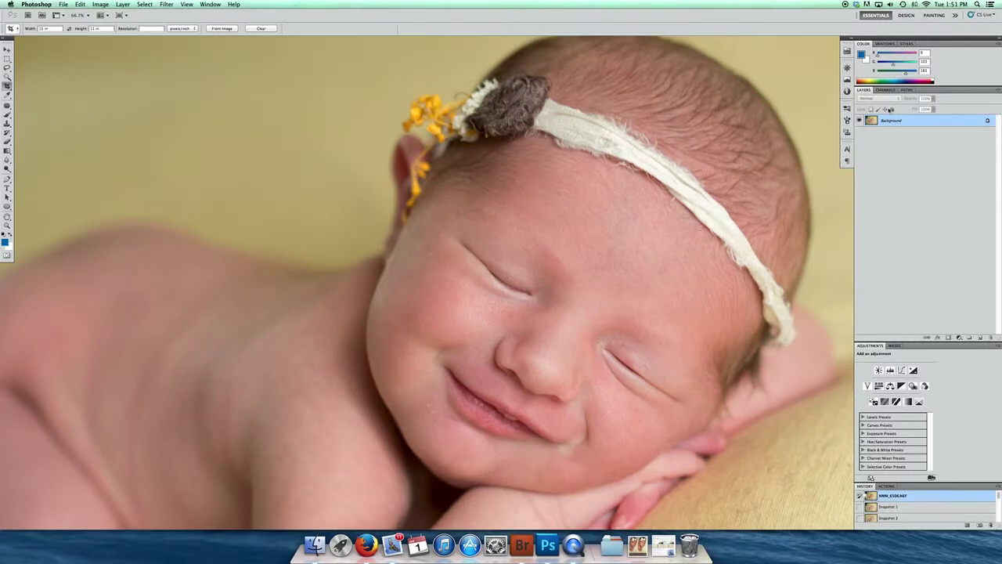
right_click(886, 119)
click(913, 133)
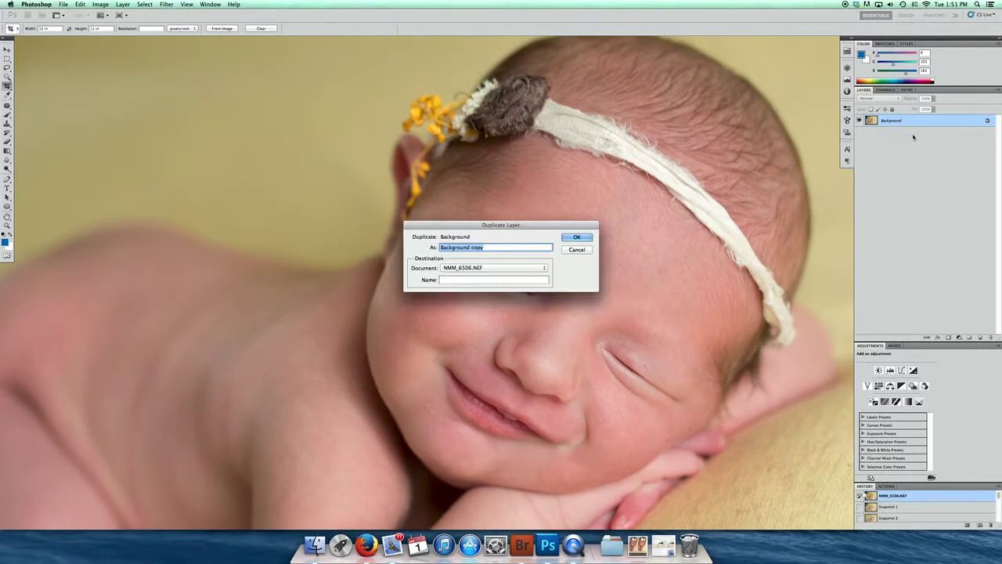
text(fix skin)
key(Return)
- Retouch small skin blemishes beside and below the baby's eye and on the cheek, using the Clone Stamp with a much smaller brush
key(s)
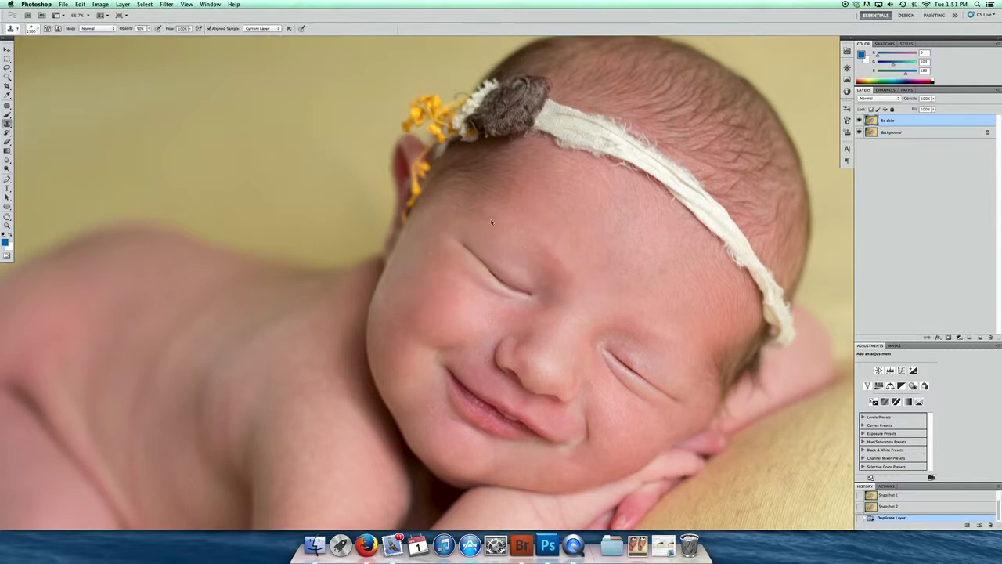
key(bracketleft)
key(bracketleft)
key(bracketleft)
key(bracketleft)
key(bracketleft)
key(bracketleft)
key(bracketleft)
key(bracketleft)
key(bracketleft)
key(bracketleft)
key(bracketleft)
key(bracketleft)
key(bracketleft)
key(bracketleft)
key(bracketleft)
key(bracketleft)
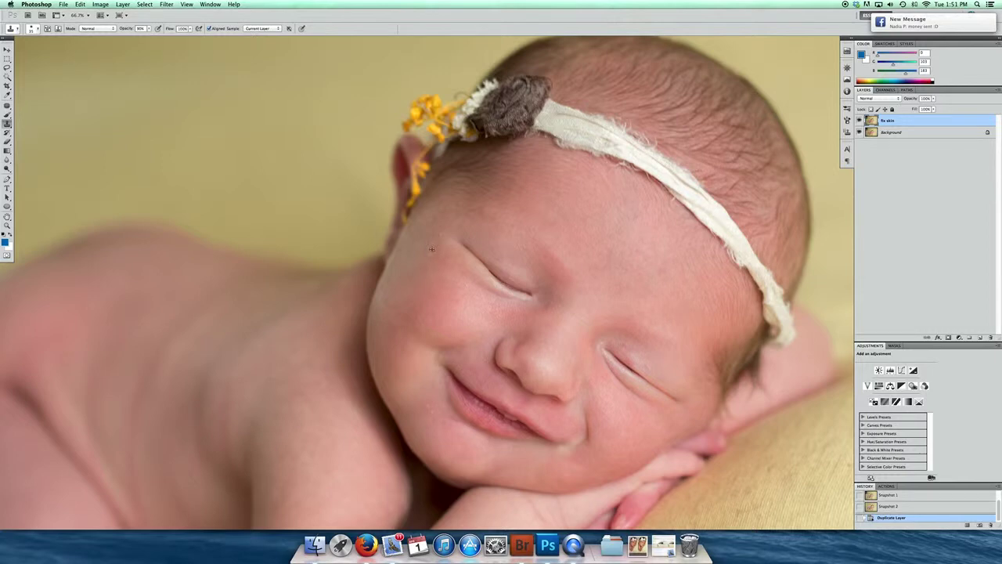
click(431, 254)
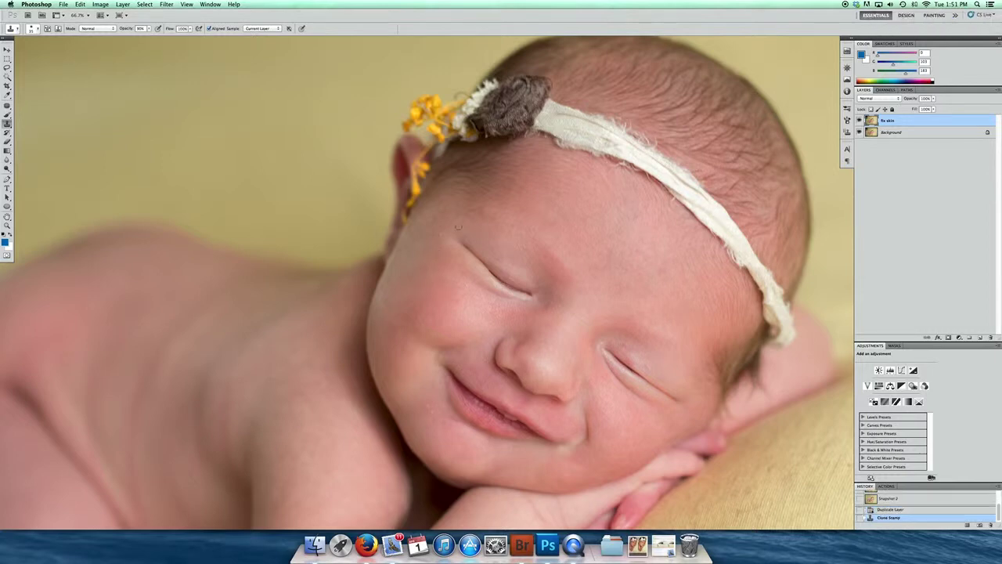
click(441, 234)
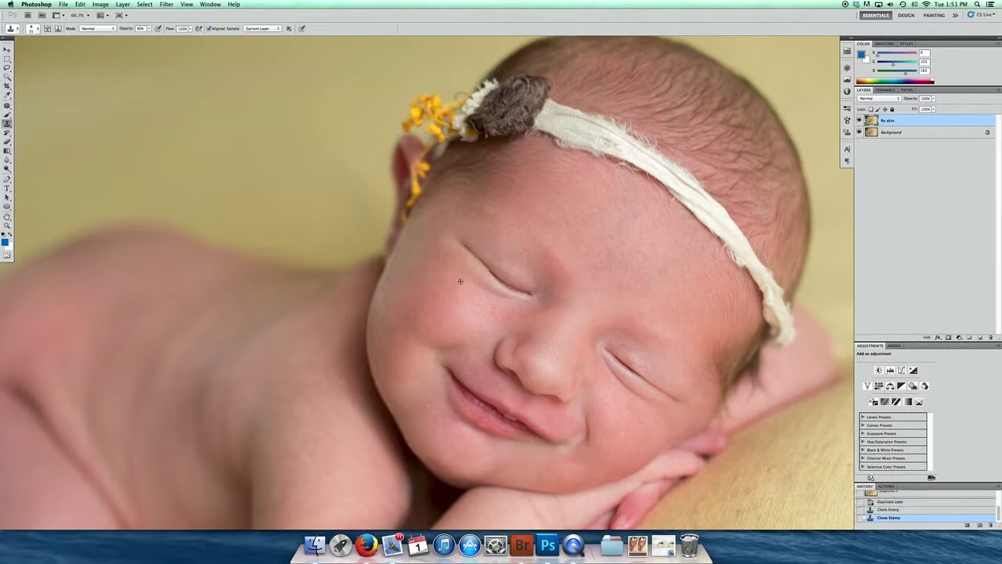
click(468, 285)
scroll(487, 361, up, 1)
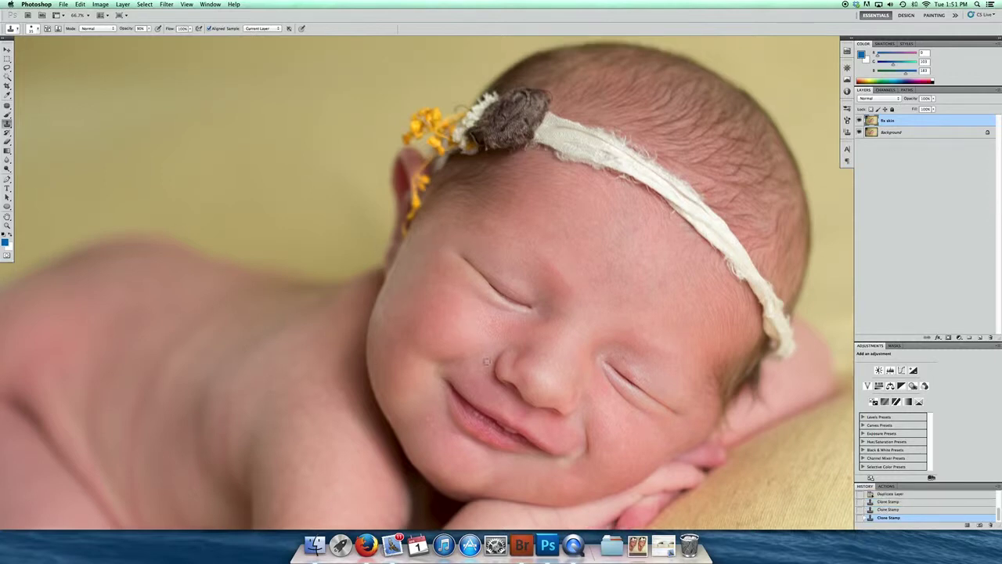
click(425, 414)
- Flatten the image, merging the retouched skin layer into the background
scroll(581, 364, down, 5)
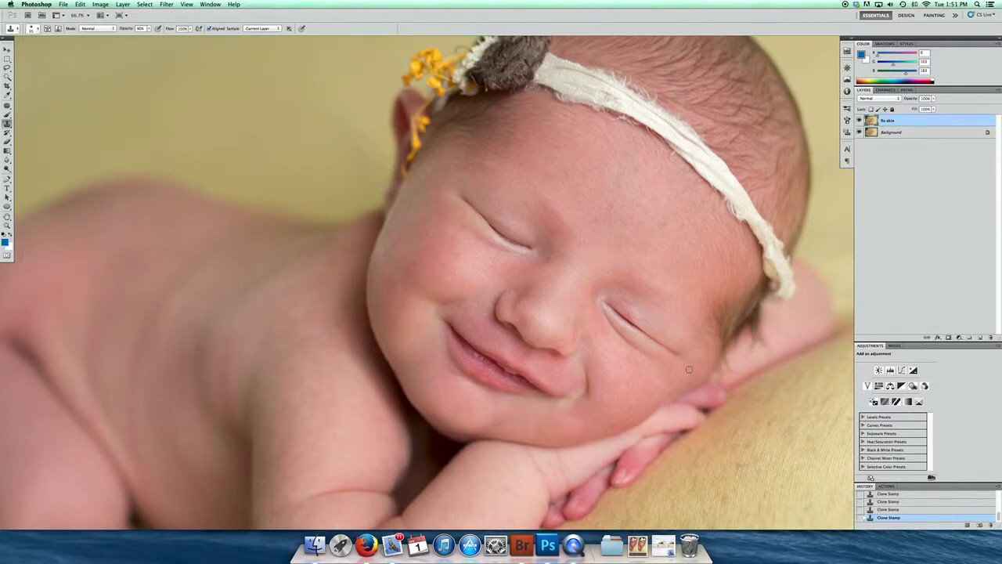
right_click(892, 134)
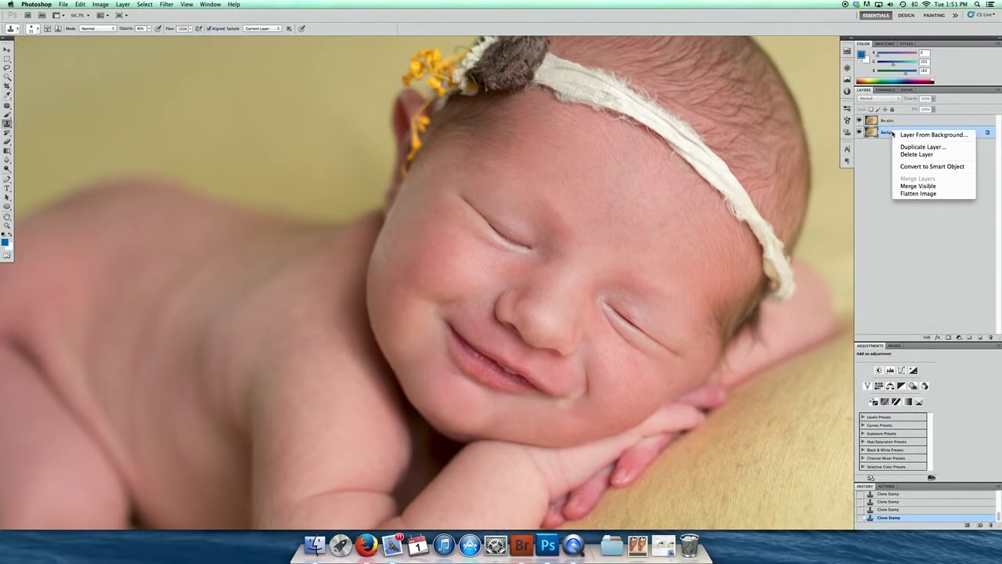
click(897, 133)
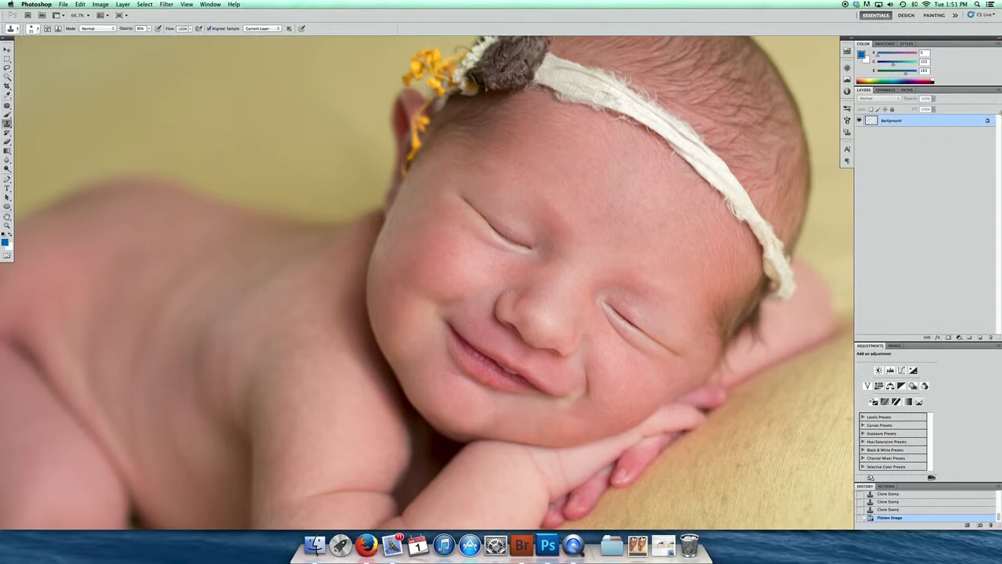
- Brighten the photo with a Levels adjustment layer, setting the midtone input to 1.08 and the white input to 250
key(super+minus)
key(super+minus)
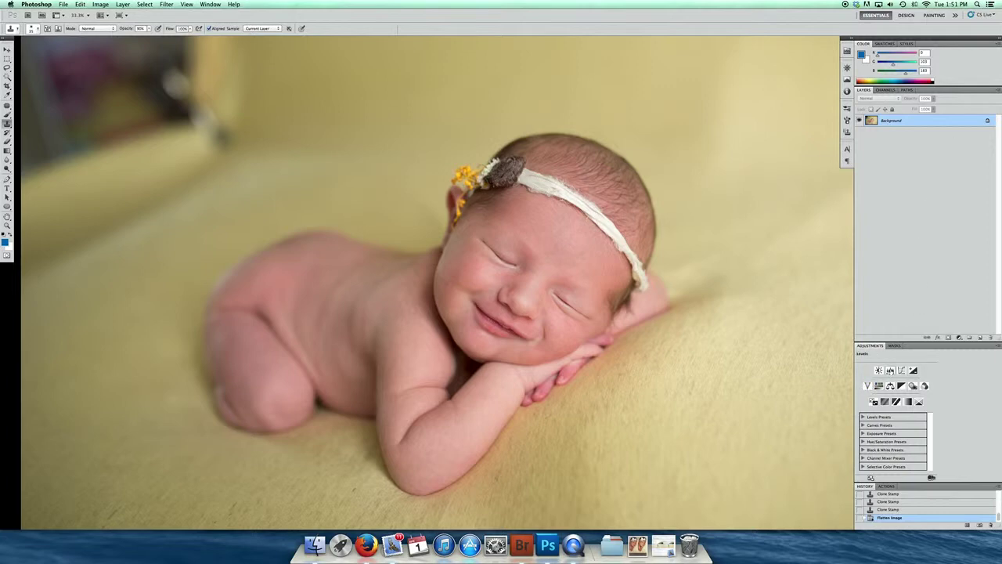
click(879, 371)
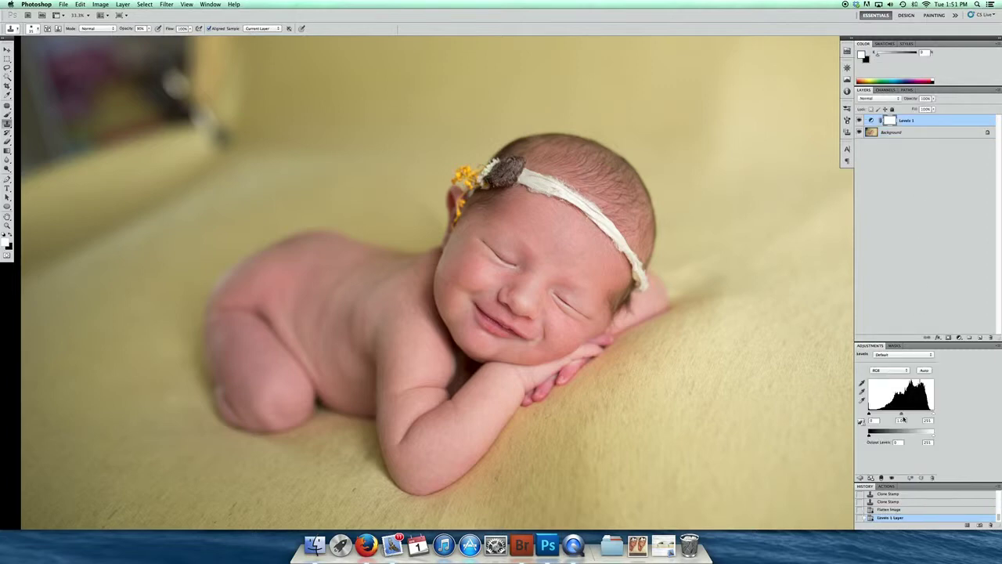
drag(902, 415, 898, 414)
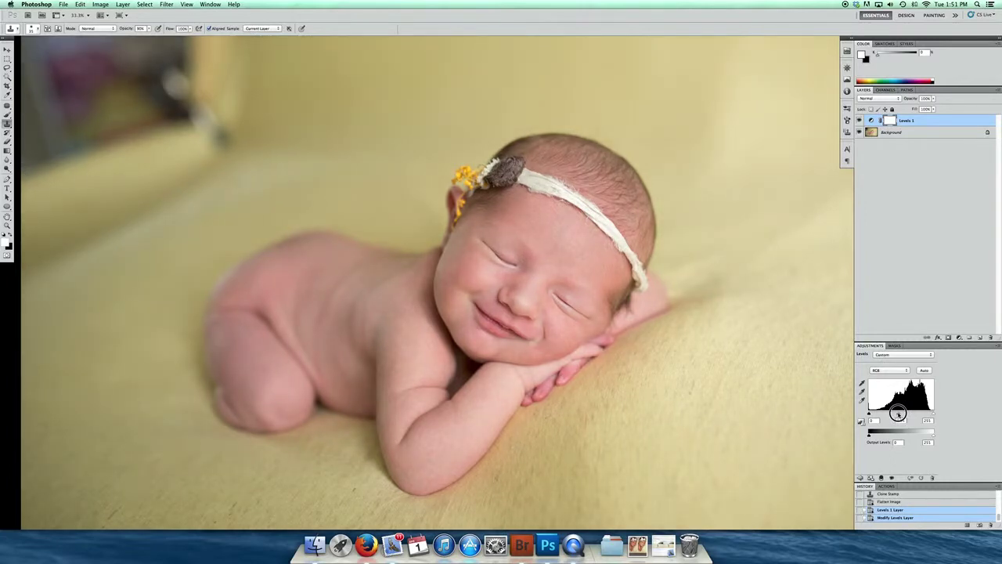
drag(898, 414, 931, 417)
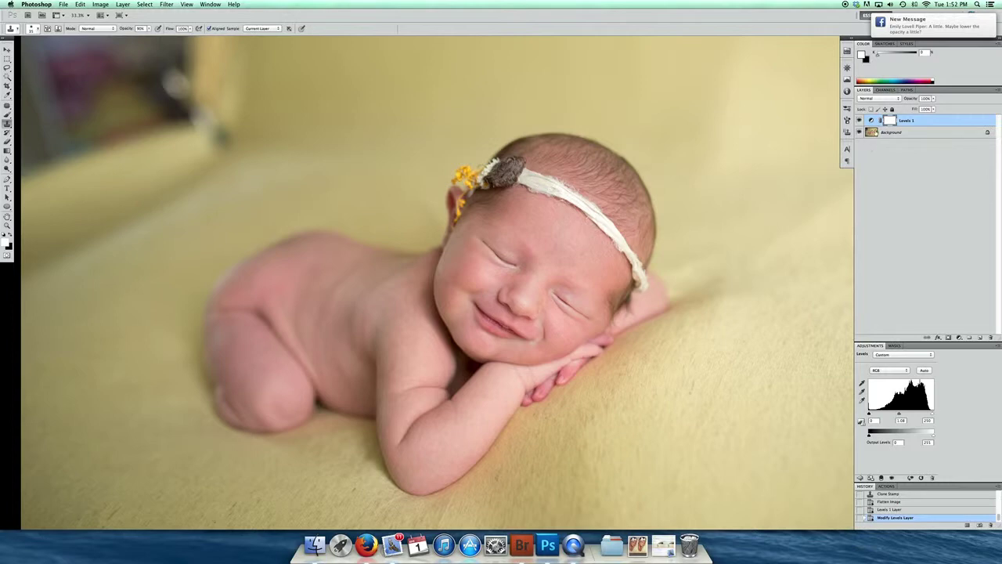
click(859, 477)
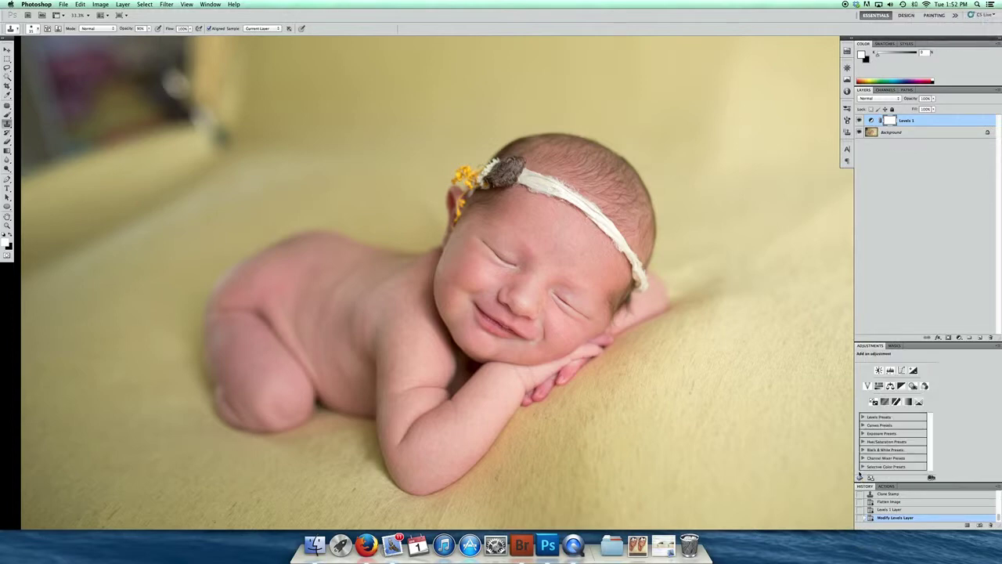
- Add a second Levels adjustment layer and set its output levels to 11 for black and 250 for white
key(super+minus)
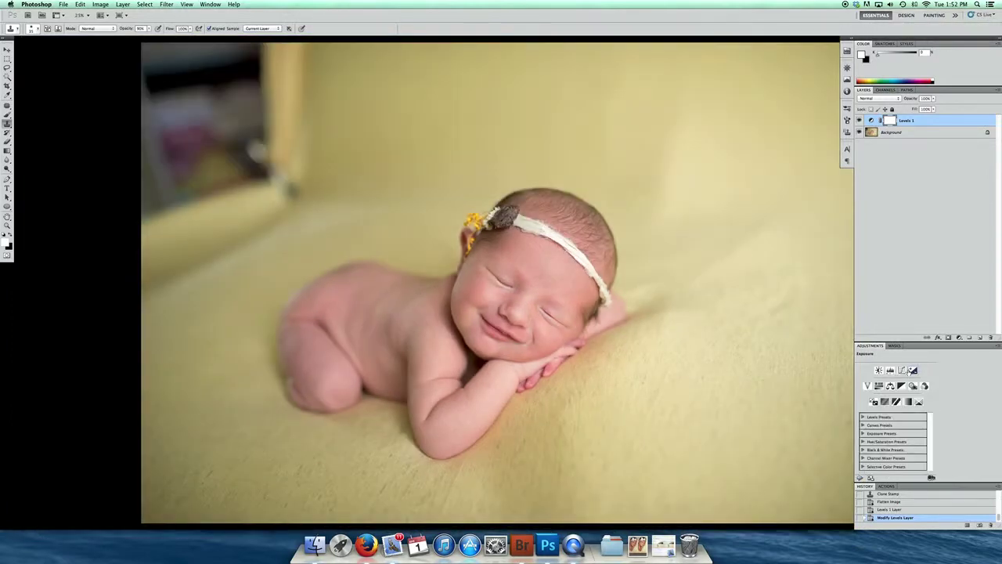
click(891, 368)
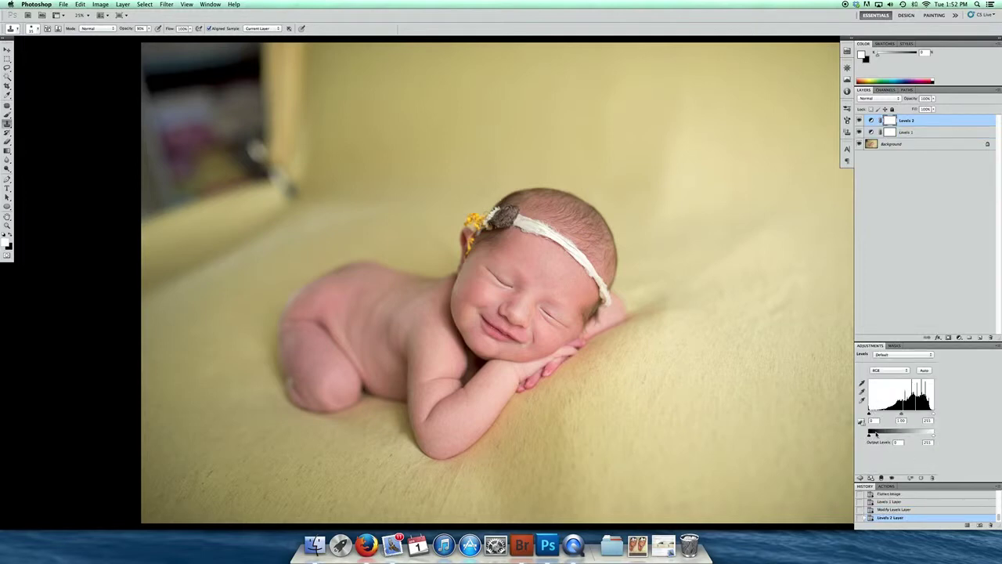
drag(869, 435, 872, 435)
drag(933, 437, 902, 416)
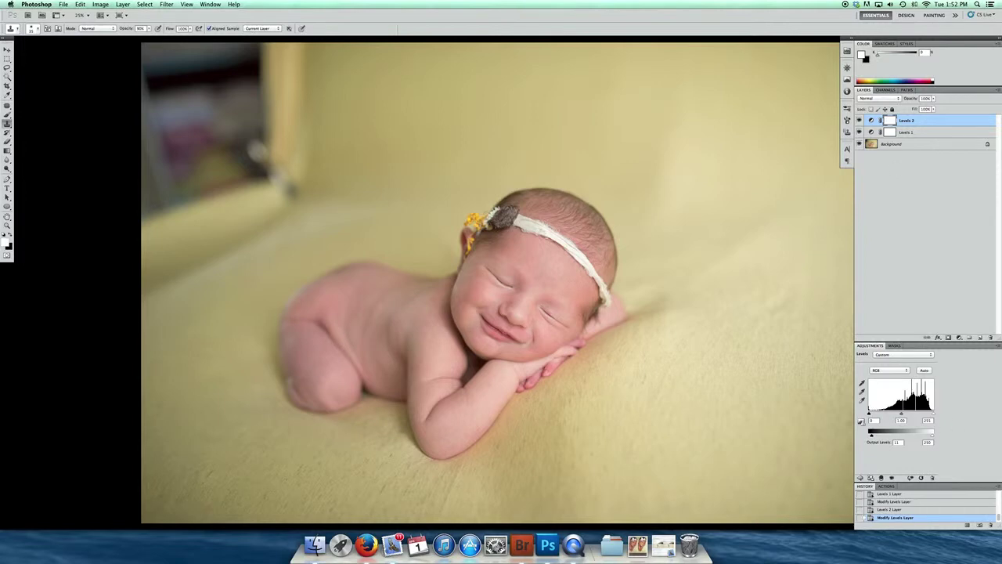
click(860, 477)
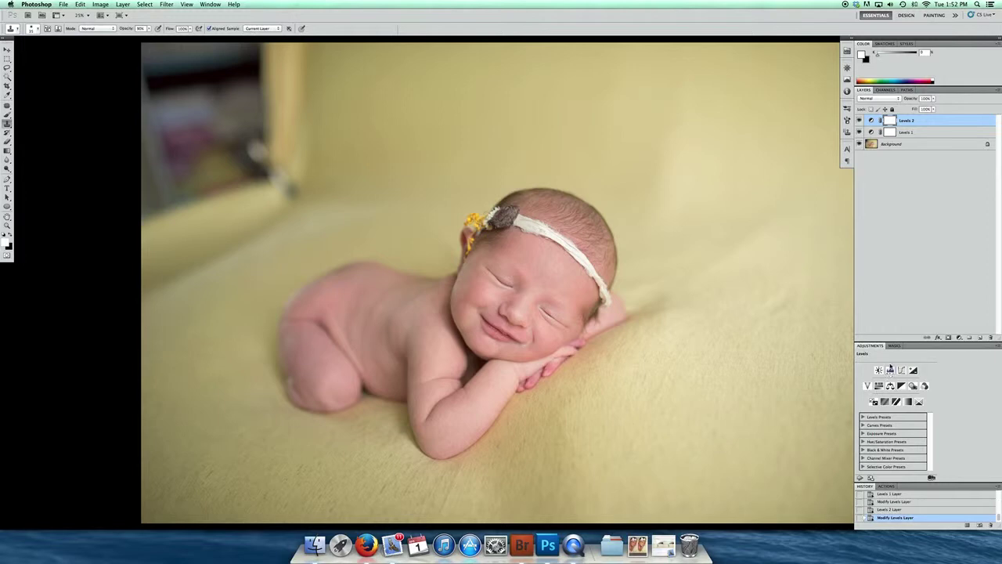
- Add a third Levels adjustment layer with the black input raised to 8 and name it "black details"
click(890, 369)
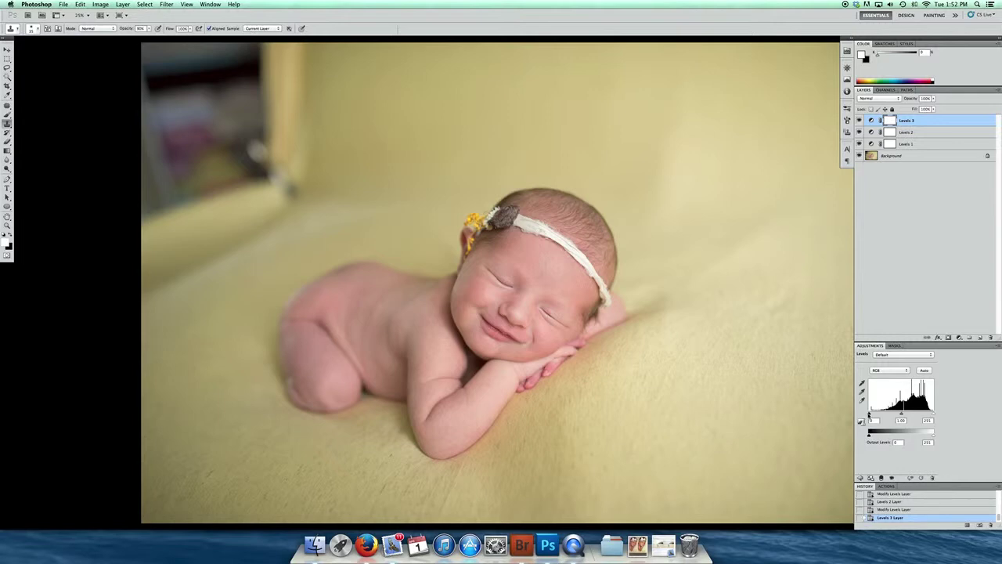
drag(869, 415, 871, 413)
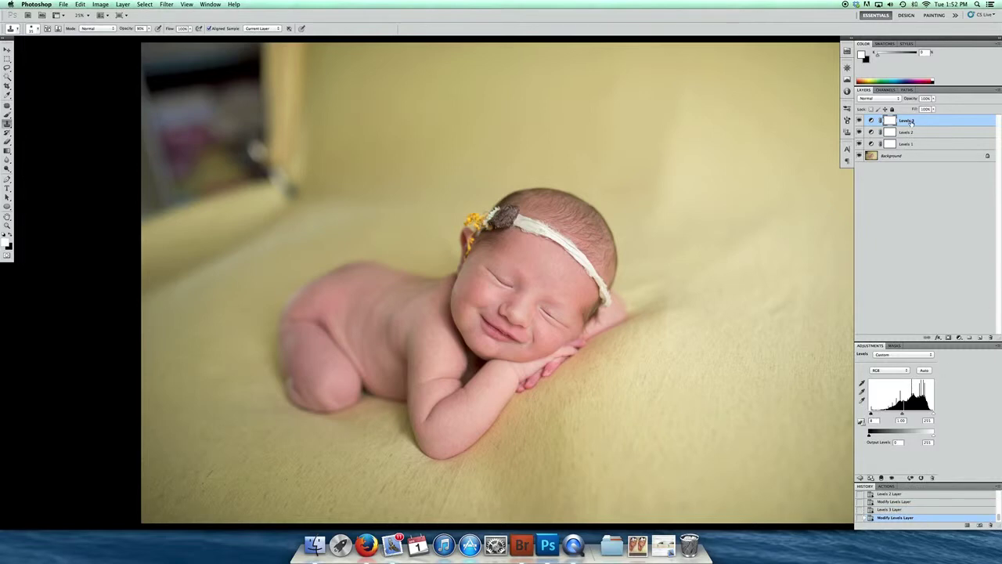
double_click(907, 121)
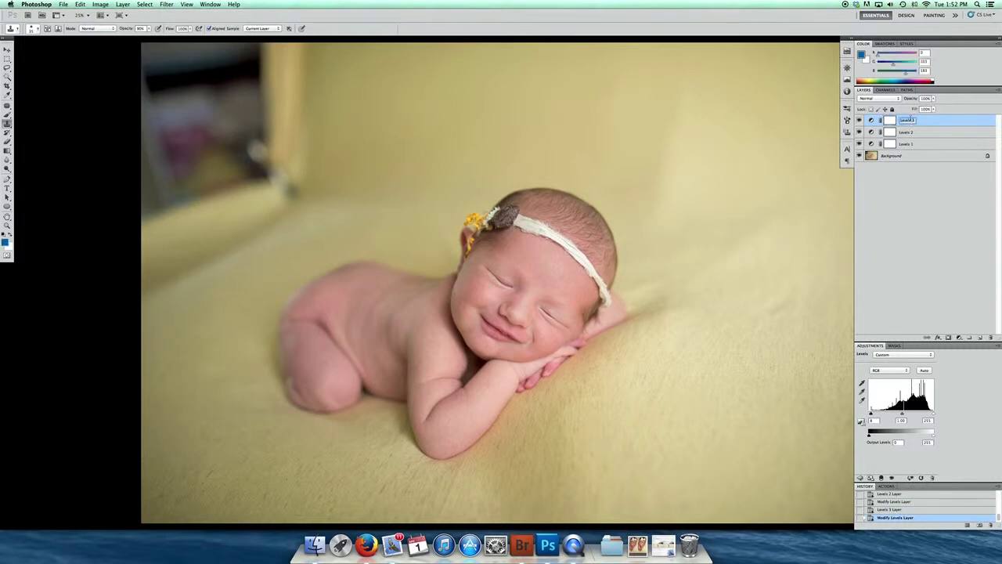
text(black details)
- Rename the second Levels layer "soften light" and the first Levels layer "brightness"
click(910, 132)
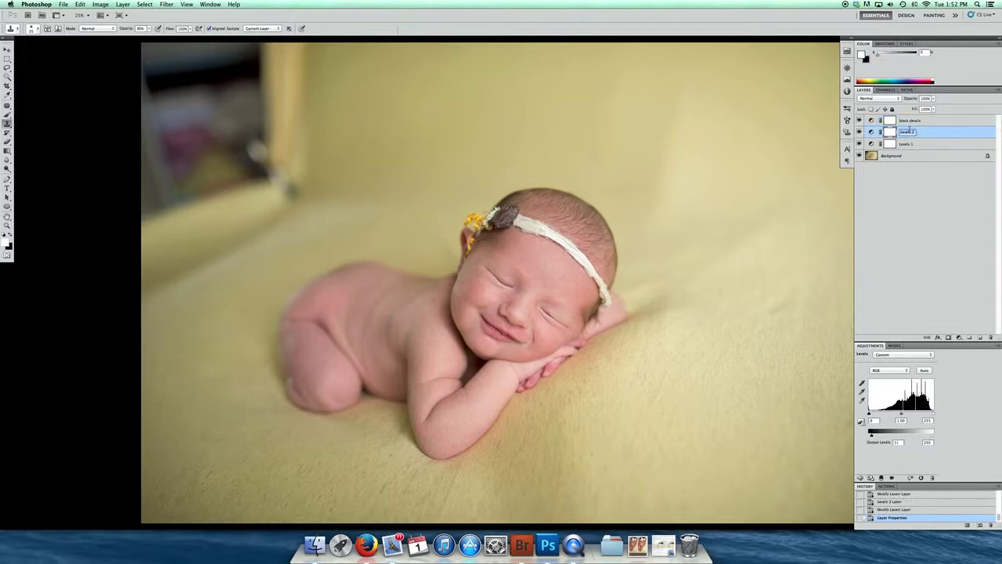
double_click(906, 133)
text(yellow light)
double_click(907, 144)
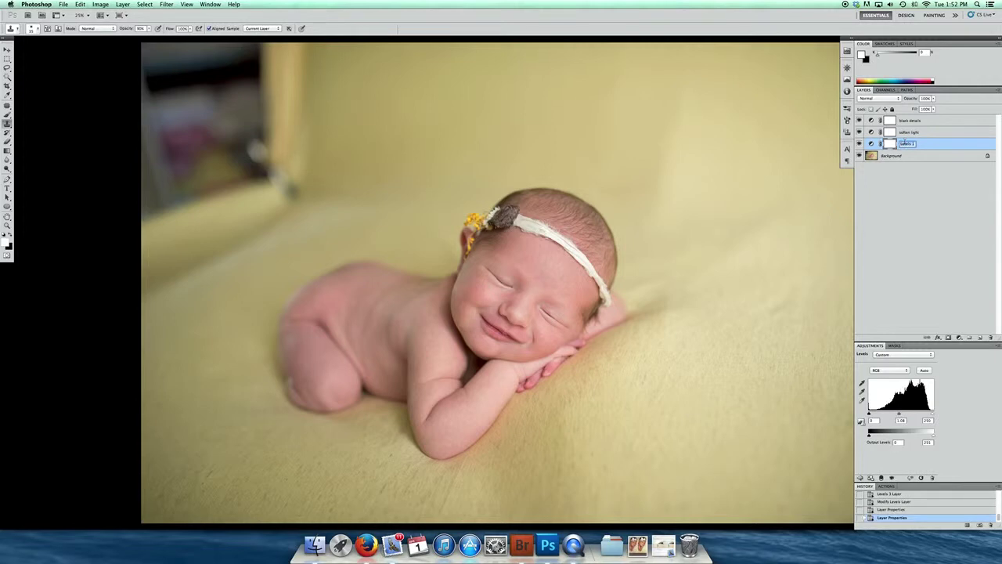
text(brightness)
key(Return)
click(860, 477)
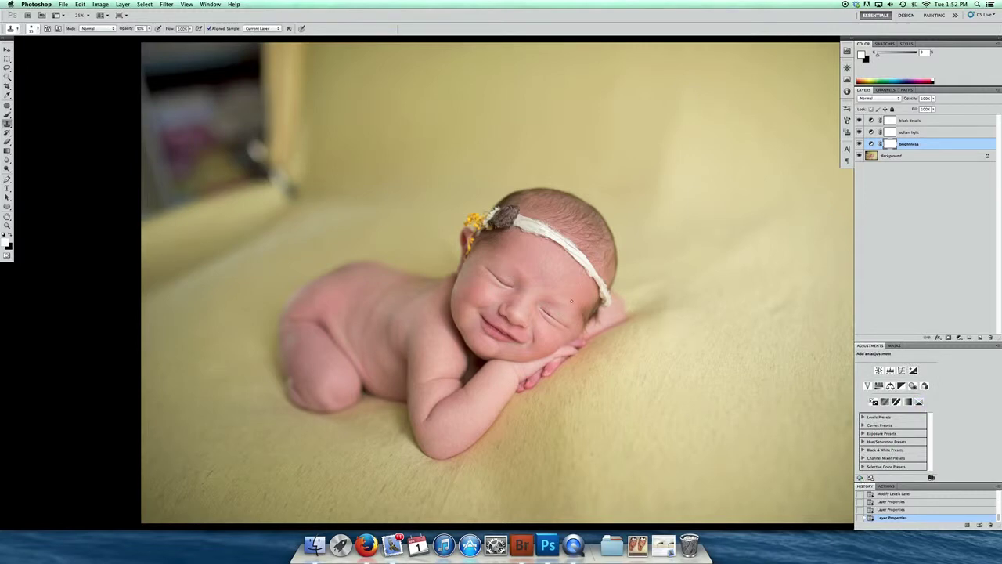
- Enter Quick Mask mode and paint black over the baby's face, scalp and fingers with a soft brush
key(q)
key(d)
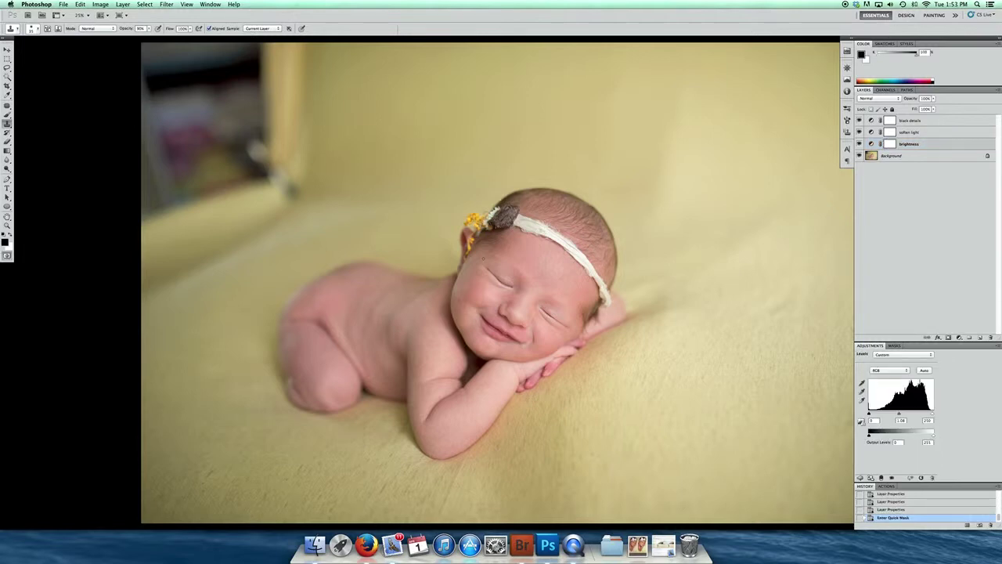
key(b)
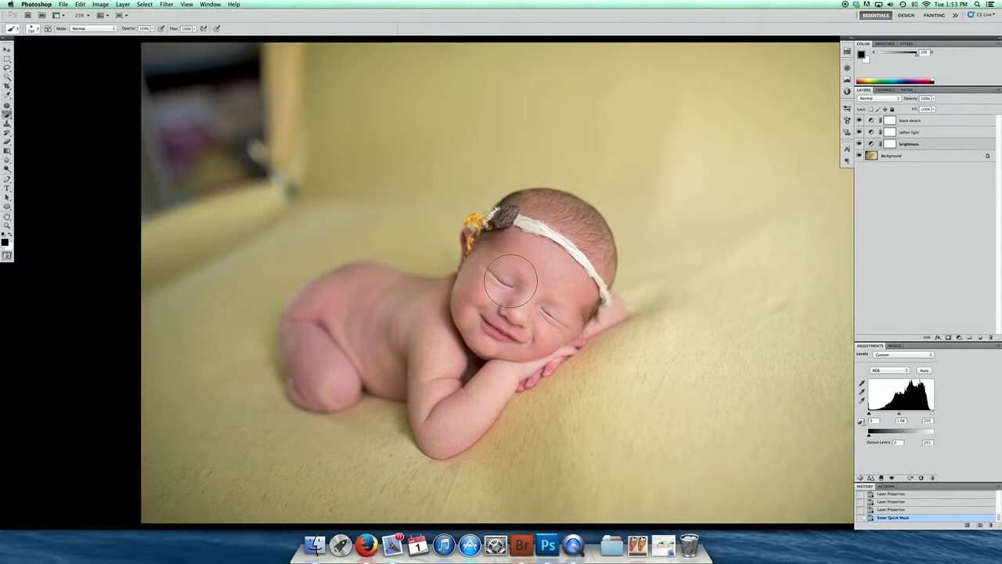
key(bracketright)
key(bracketright)
key(bracketright)
mouse_move(511, 280)
mouse_down()
mouse_move(485, 265)
mouse_move(518, 257)
mouse_move(542, 278)
mouse_move(514, 292)
mouse_move(523, 309)
mouse_move(541, 325)
mouse_move(552, 284)
mouse_move(559, 320)
mouse_up()
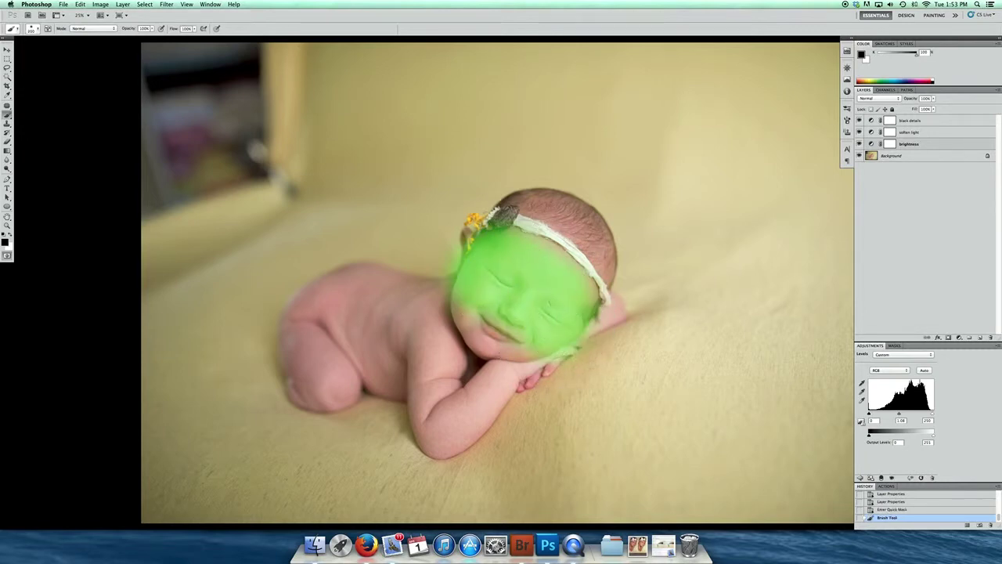
mouse_move(521, 206)
mouse_down()
mouse_move(555, 212)
mouse_move(593, 242)
mouse_move(608, 279)
mouse_up()
drag(559, 362, 532, 383)
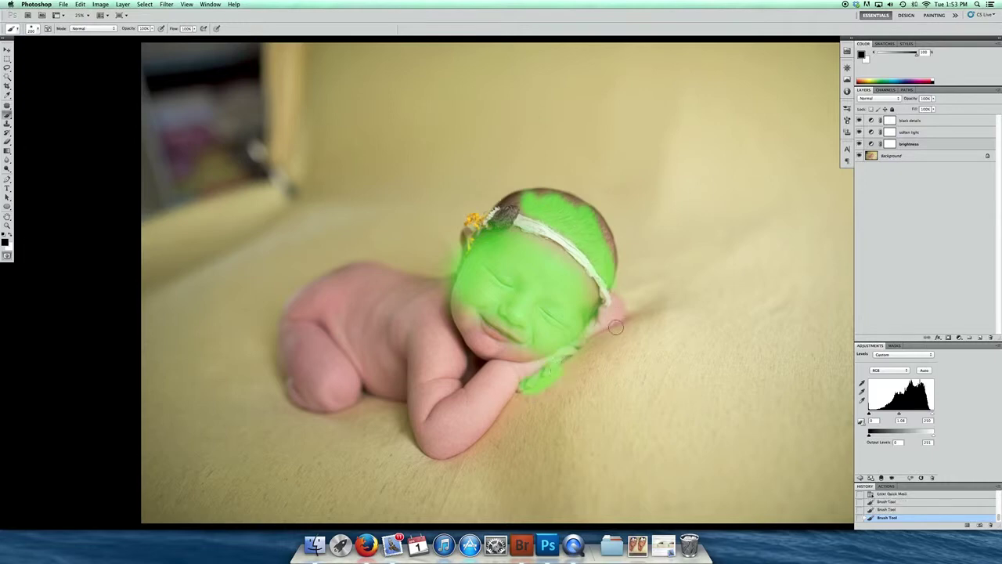
- Extend the mask over the baby's body, arm and far hand with a larger brush, and convert it to a selection
key(bracketright)
key(bracketright)
key(bracketright)
key(bracketright)
key(bracketright)
mouse_move(431, 305)
mouse_down()
mouse_move(316, 327)
mouse_move(334, 387)
mouse_move(353, 336)
mouse_move(402, 359)
mouse_move(447, 363)
mouse_move(448, 415)
mouse_up()
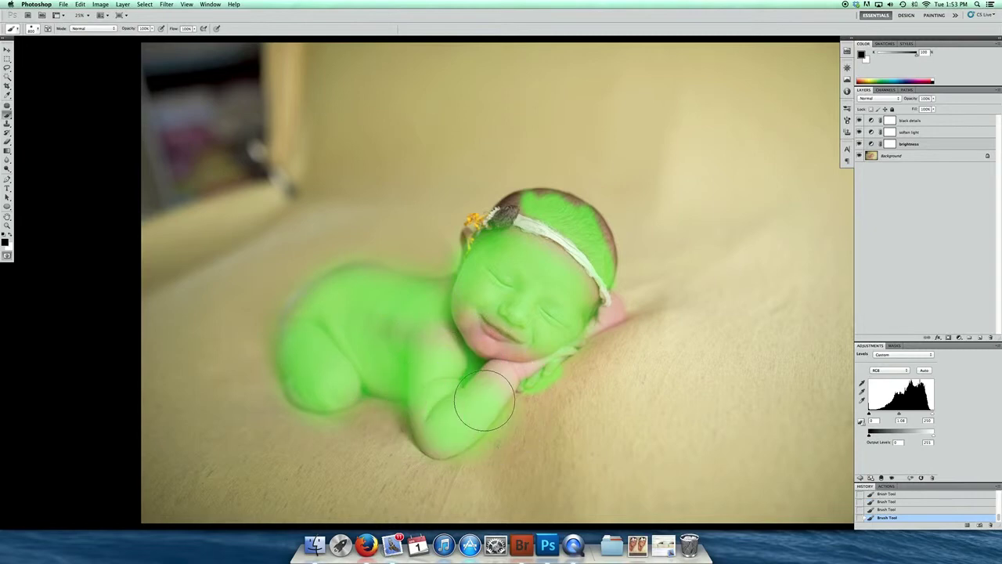
click(604, 311)
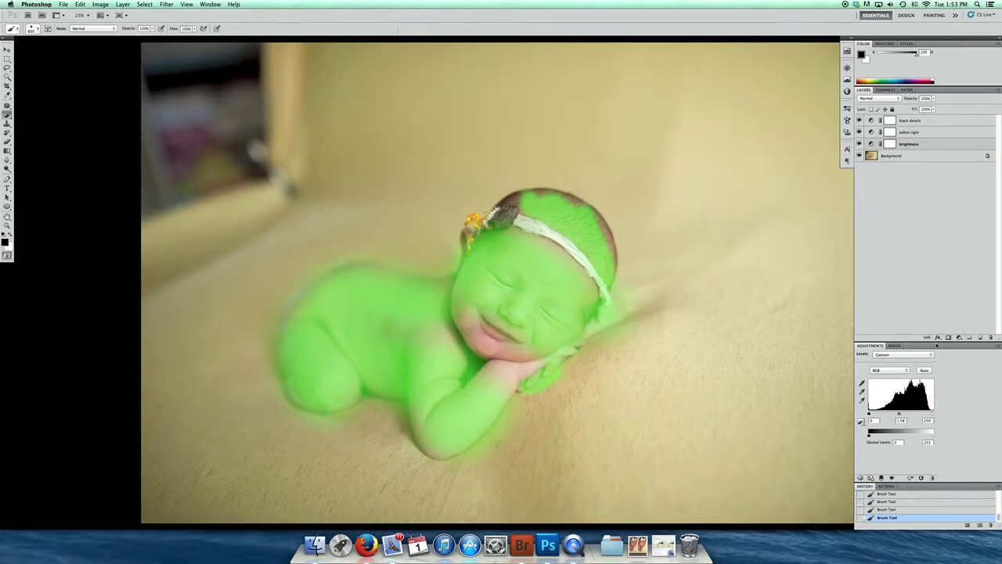
key(q)
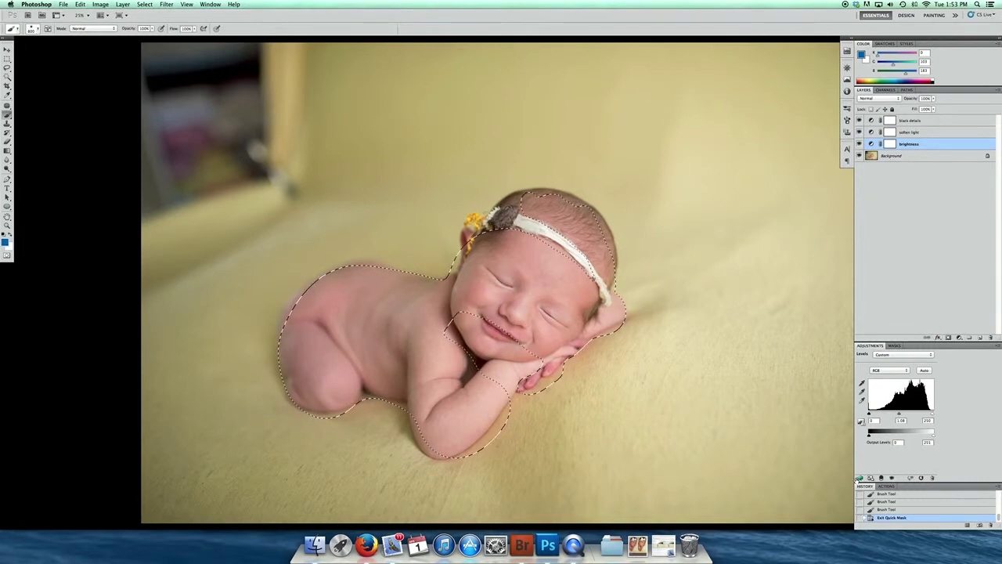
- Add a Selective Color layer from the selection above "brightness", lowering the reds' magenta to about -19 and black to about -11
click(858, 477)
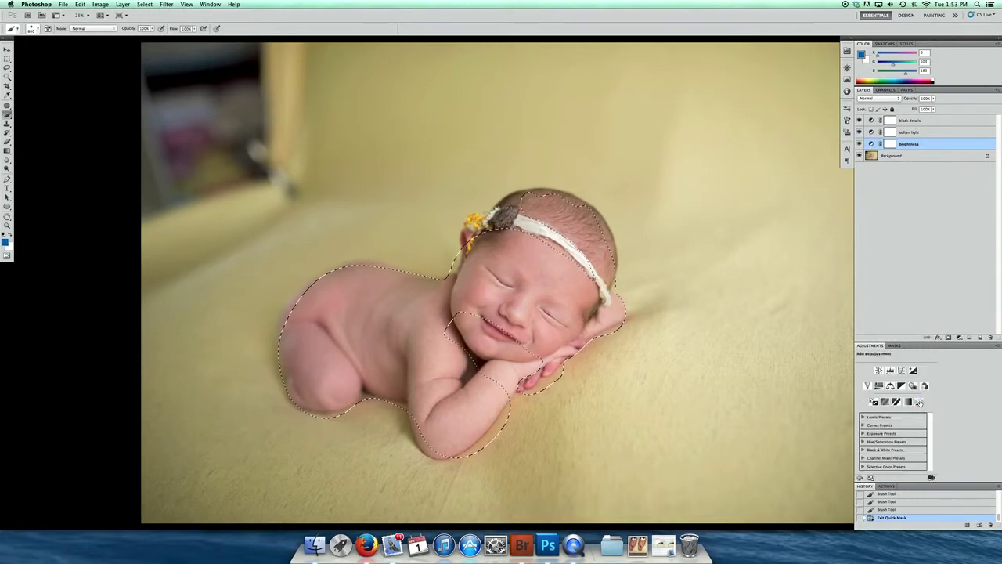
click(919, 401)
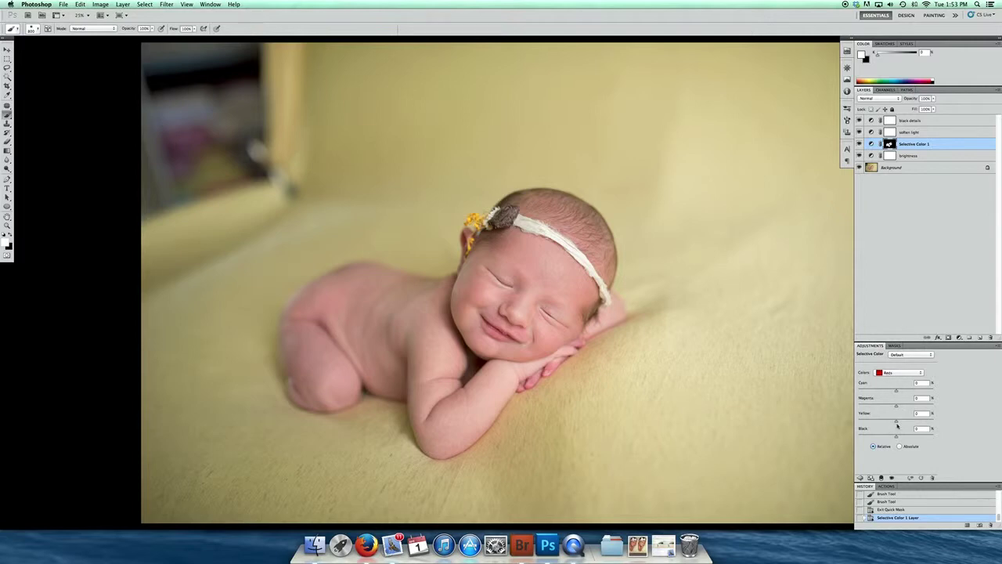
drag(896, 406, 892, 436)
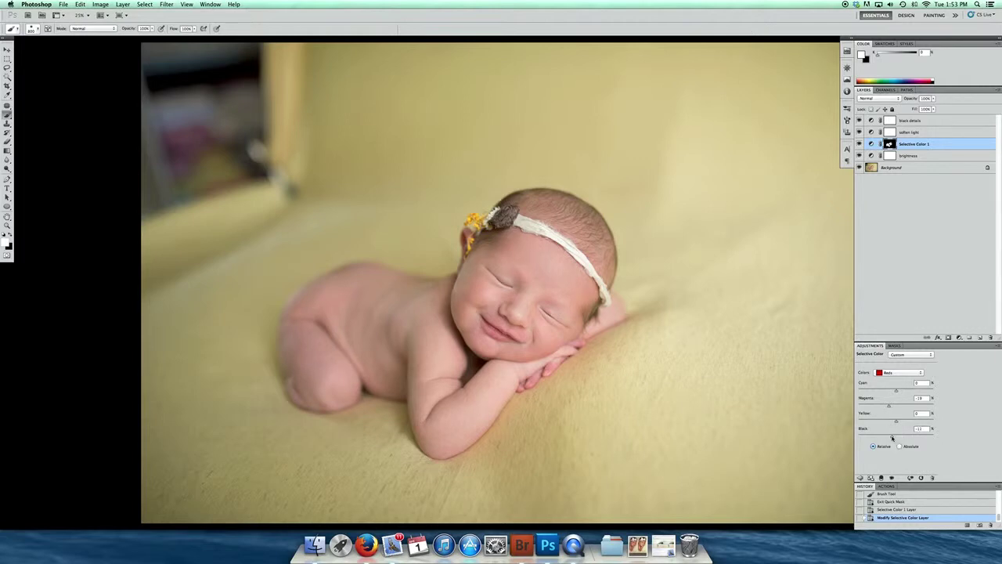
- Mask the baby's purplish fingers in Quick Mask mode with a smaller black brush and convert the mask to a selection
key(q)
key(x)
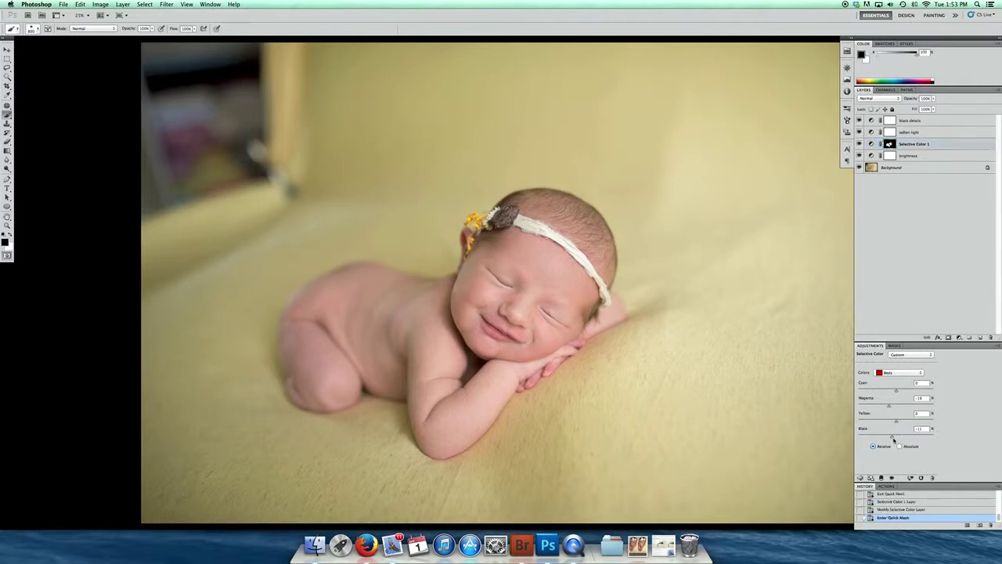
key(bracketleft)
key(bracketleft)
key(bracketleft)
key(bracketleft)
key(bracketleft)
drag(558, 362, 528, 380)
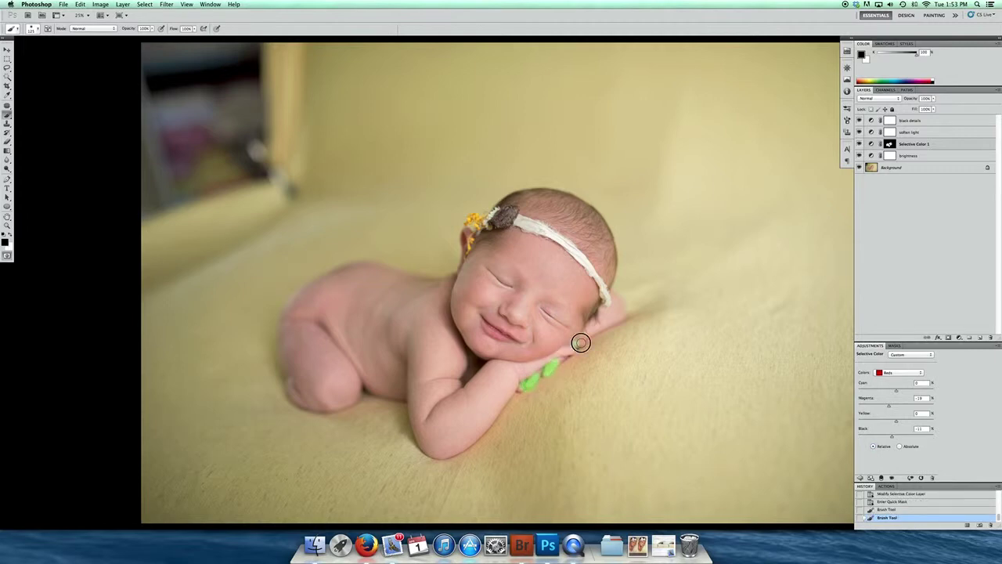
click(579, 343)
key(q)
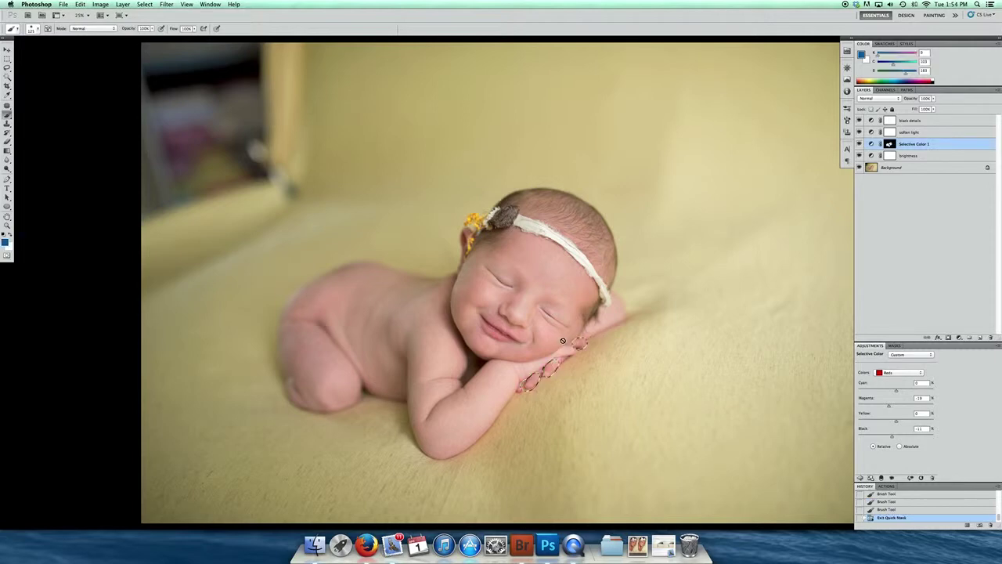
- Add a second Selective Color layer for the fingers with the reds at cyan -41, magenta about -15 and black -12
click(861, 477)
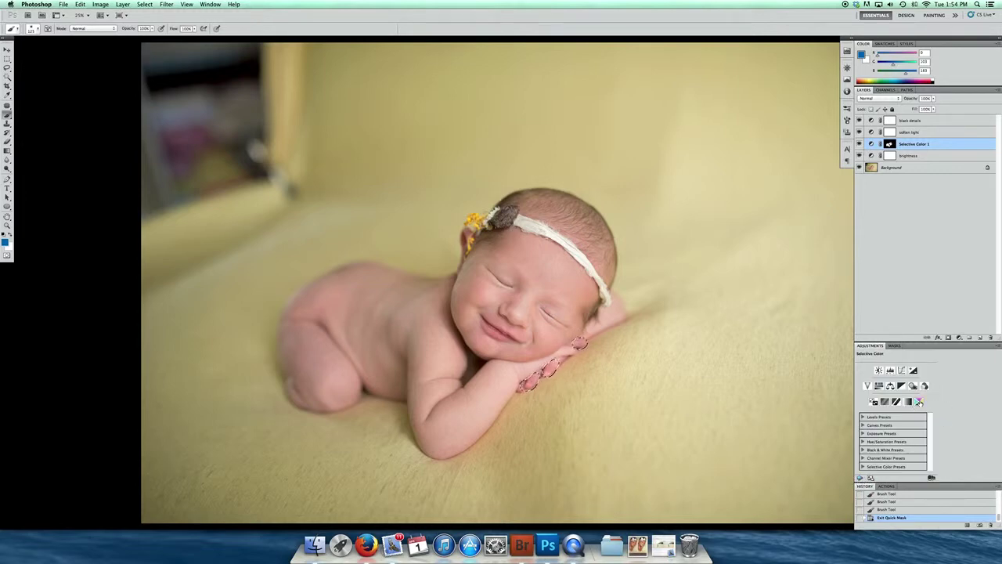
click(919, 402)
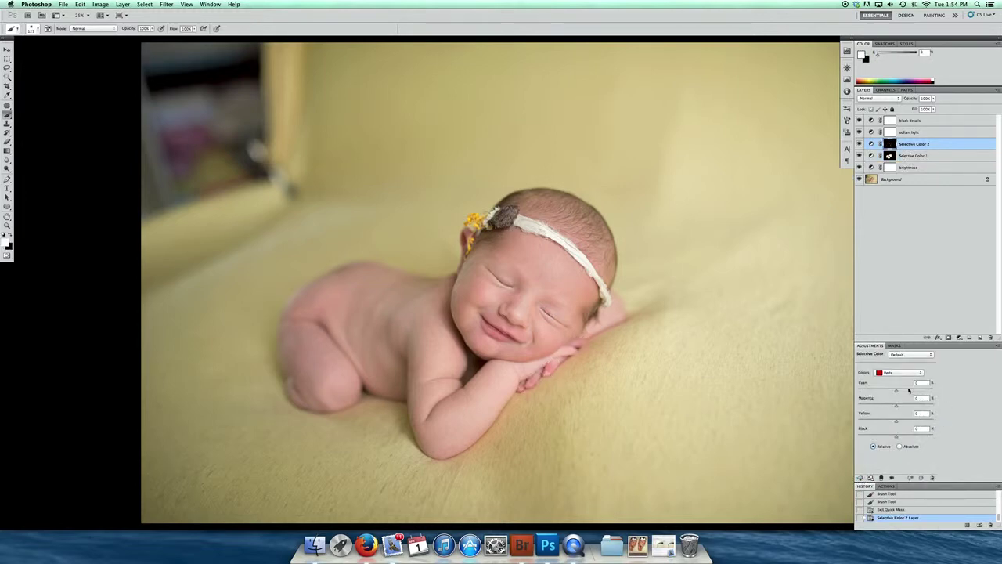
mouse_move(896, 392)
mouse_down()
mouse_move(877, 391)
mouse_move(890, 406)
mouse_up()
drag(890, 405, 890, 435)
drag(886, 391, 882, 392)
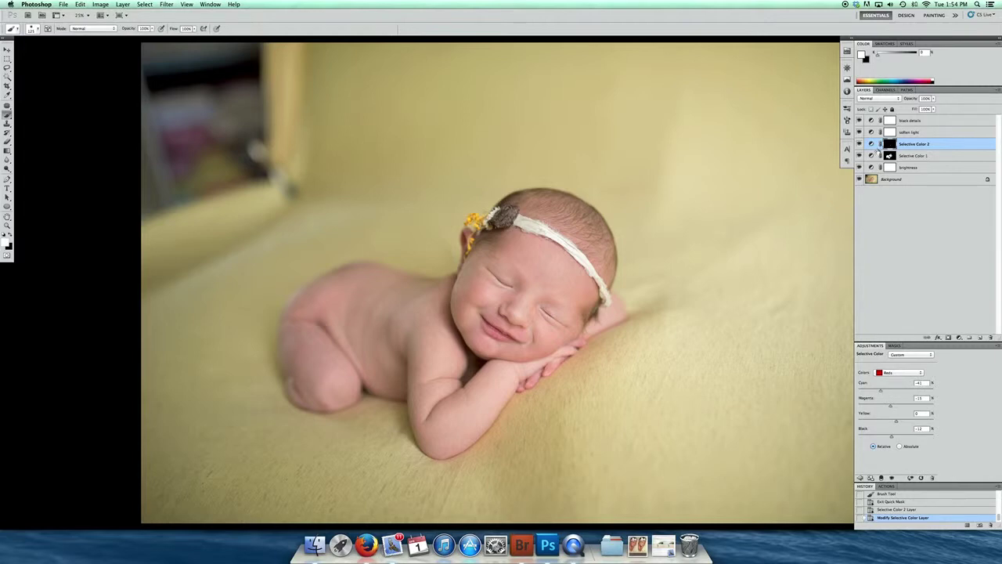
- Rename the first Selective Color layer "remove redness" and the second one "remove purple"
key(super+equal)
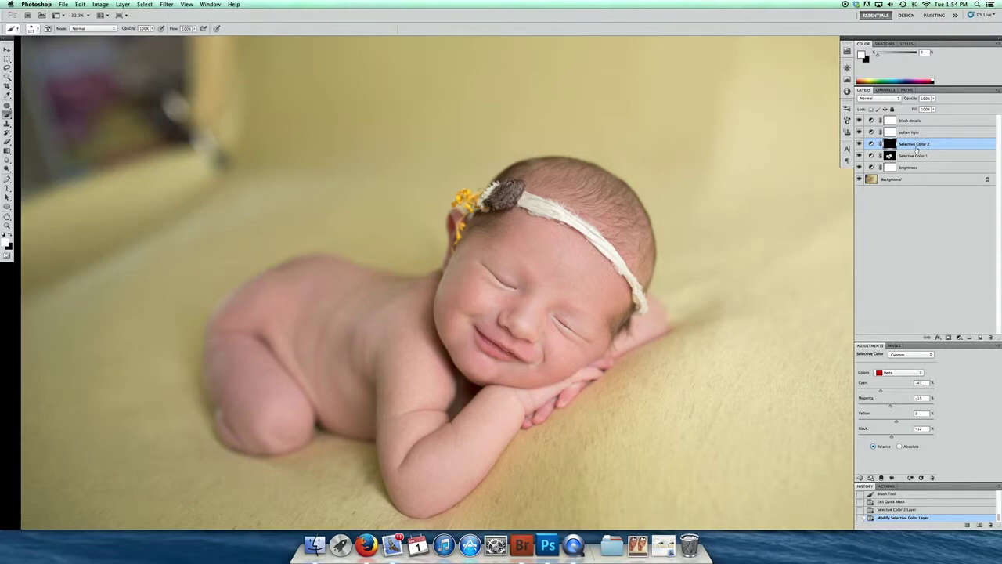
double_click(911, 156)
text(reds)
double_click(929, 145)
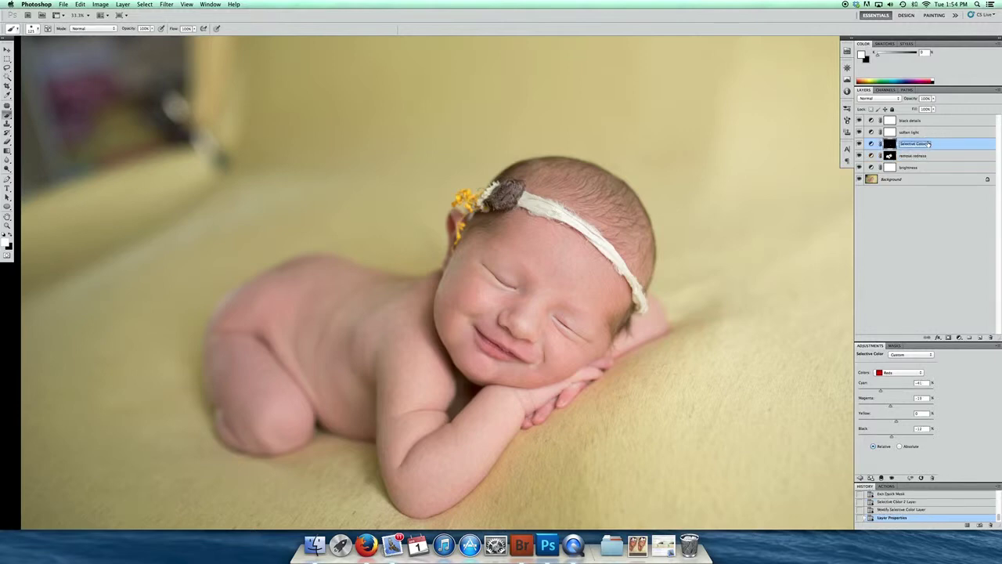
text(s)
key(Return)
- Duplicate the Background layer and name the copy "eyelash"
click(898, 179)
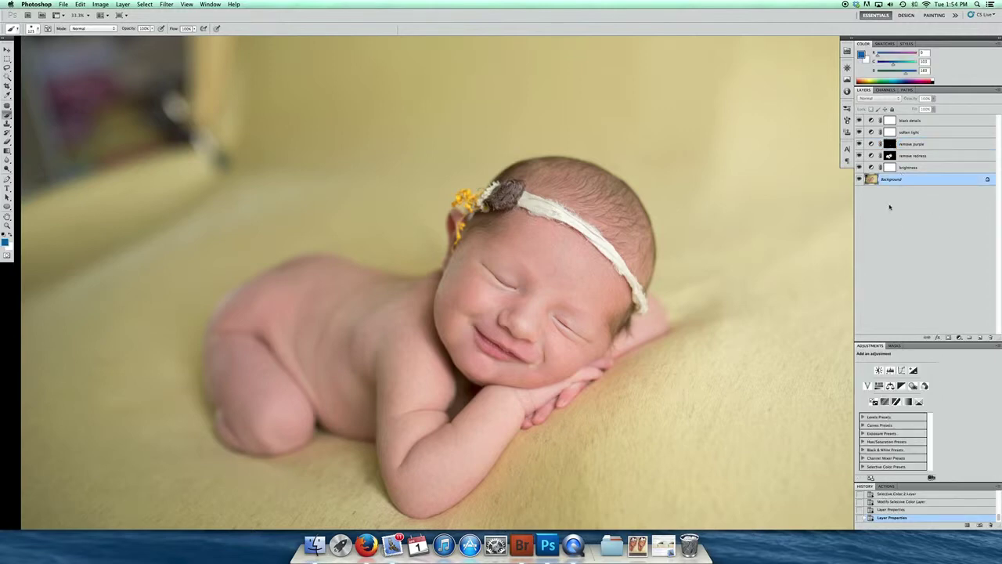
right_click(891, 179)
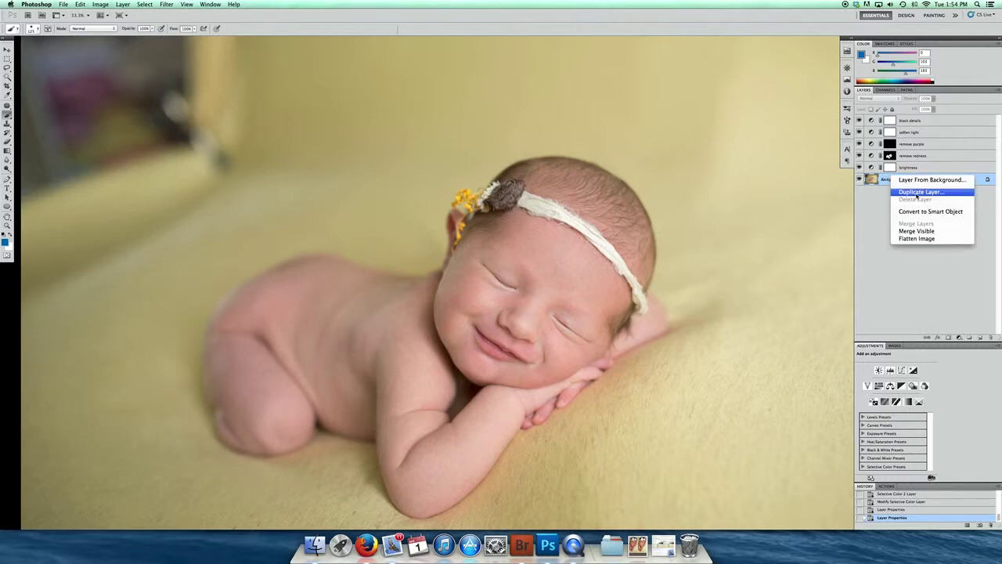
click(917, 193)
text(eye)
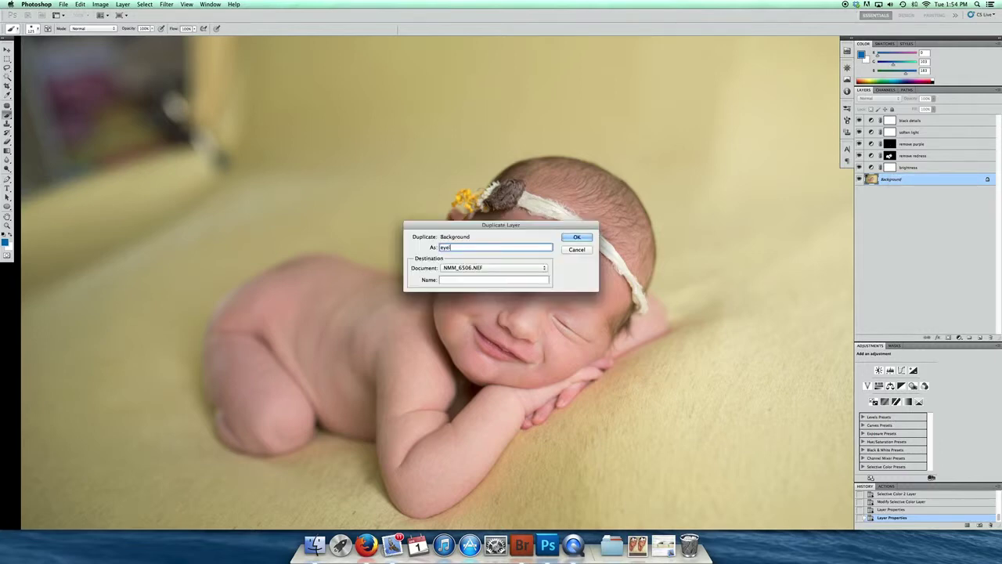
text(lash)
key(Return)
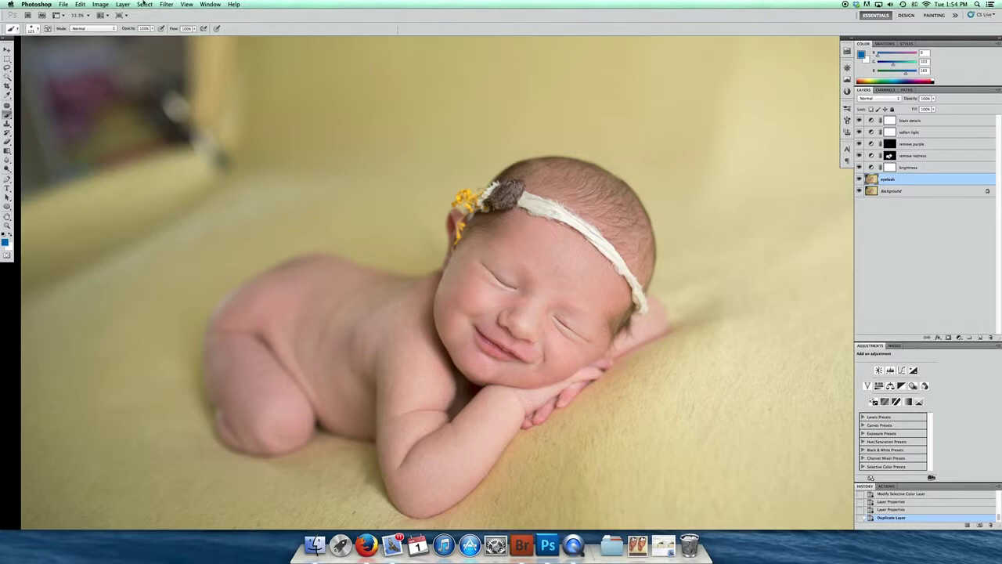
- Apply a High Pass filter with a radius of about 31.9 pixels to the "eyelash" layer
click(167, 5)
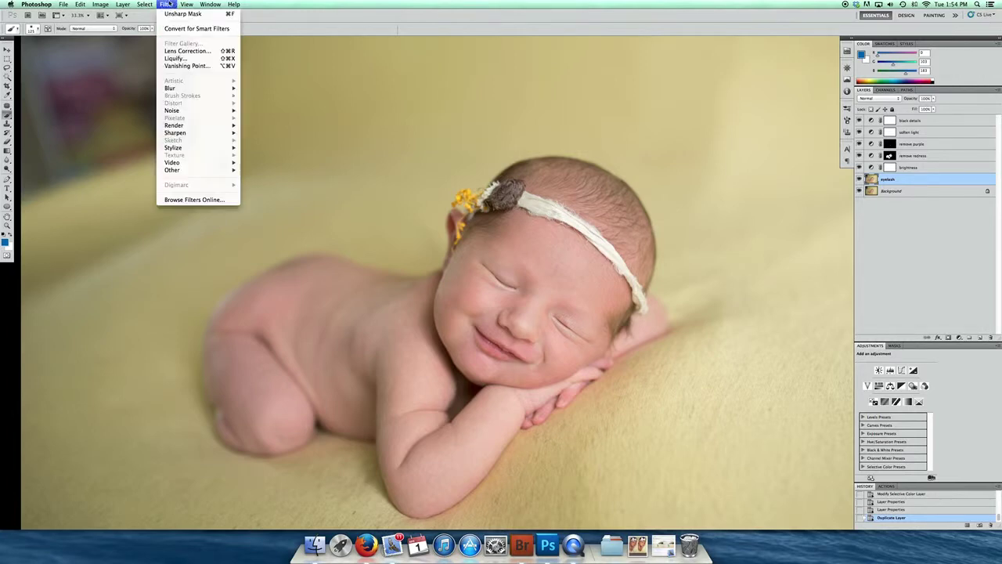
mouse_move(195, 170)
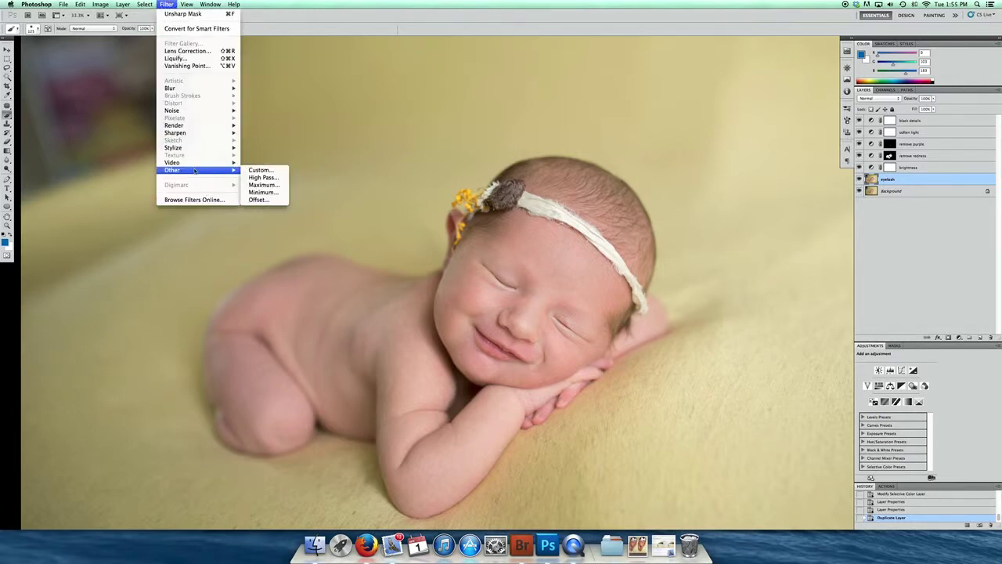
click(264, 178)
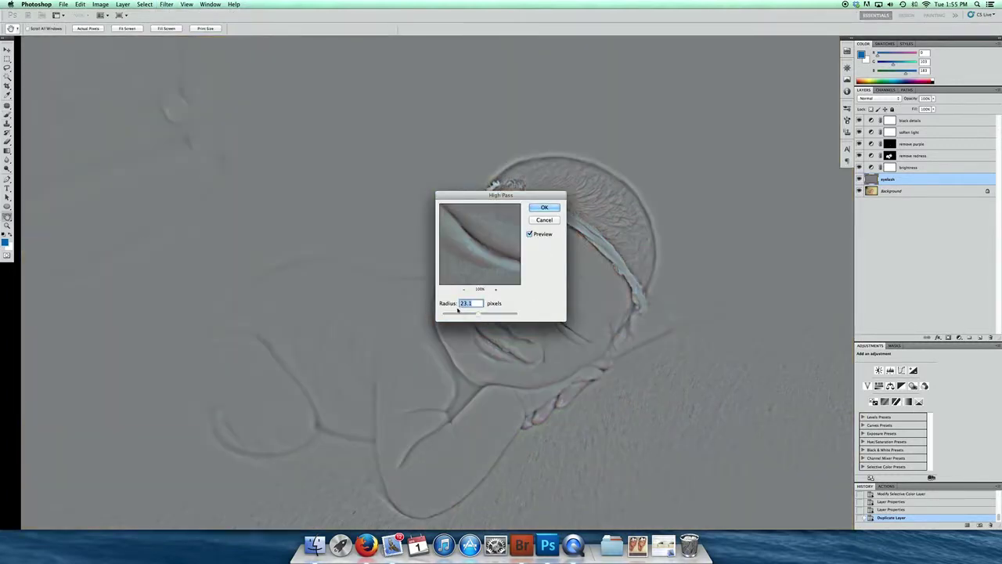
drag(480, 316, 482, 314)
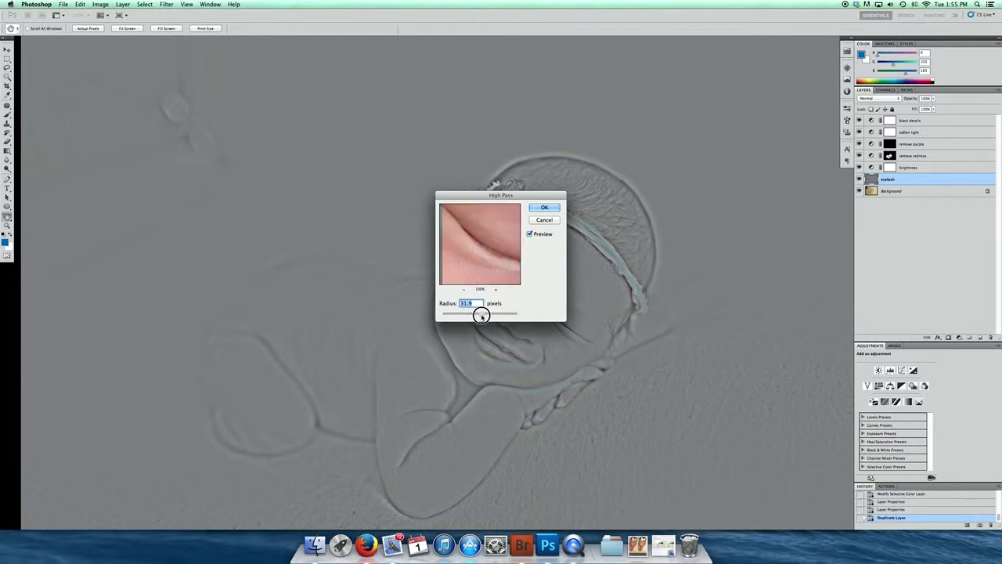
click(544, 209)
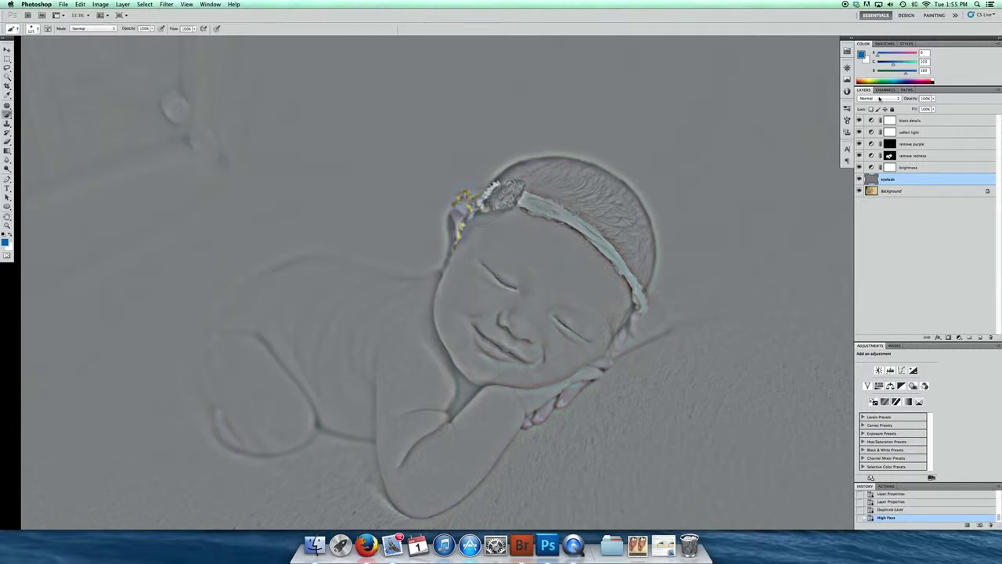
- Set the "eyelash" layer to Soft Light, compare it on and off, and conceal its effect with an inverted layer mask
click(880, 98)
click(868, 180)
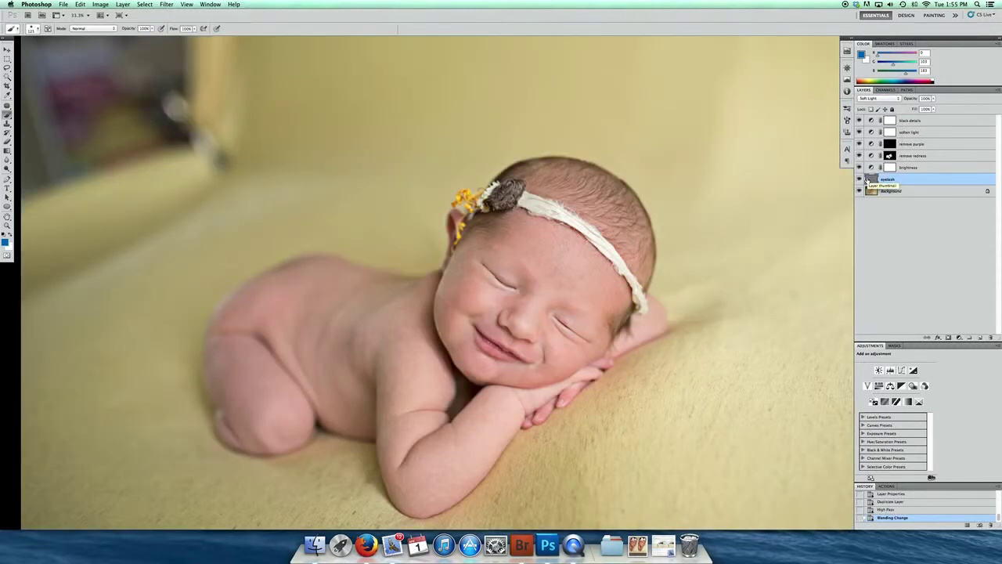
click(859, 179)
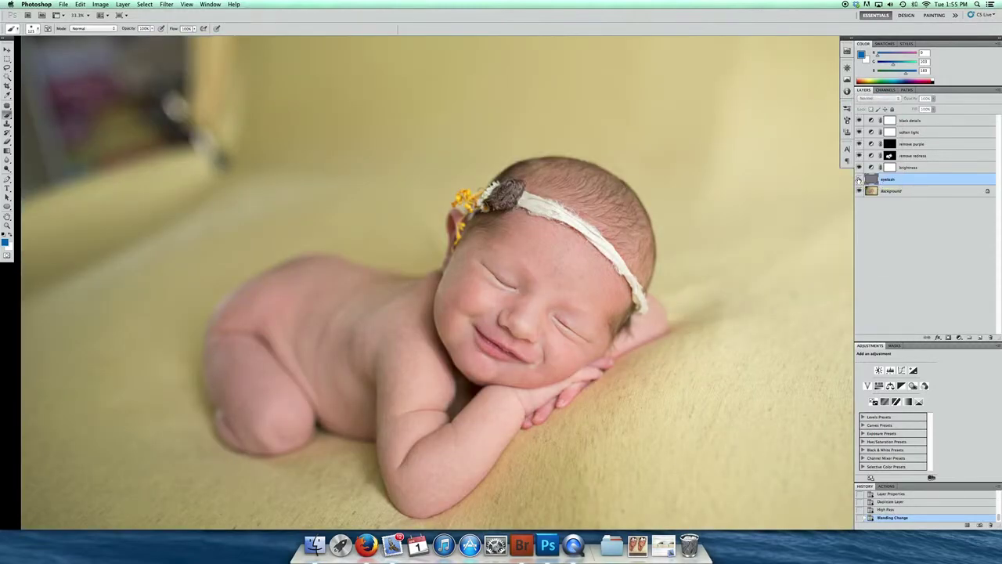
click(859, 180)
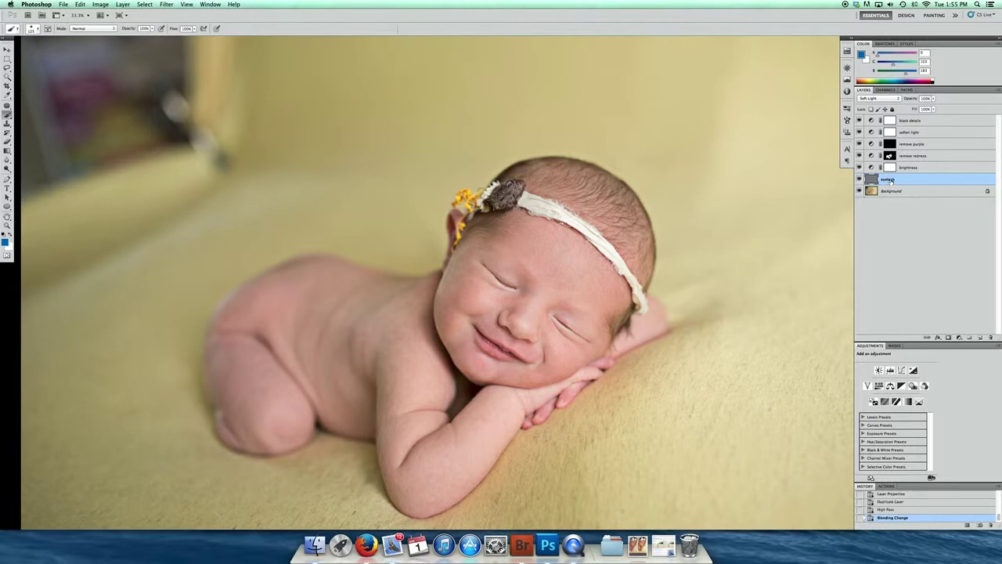
click(949, 338)
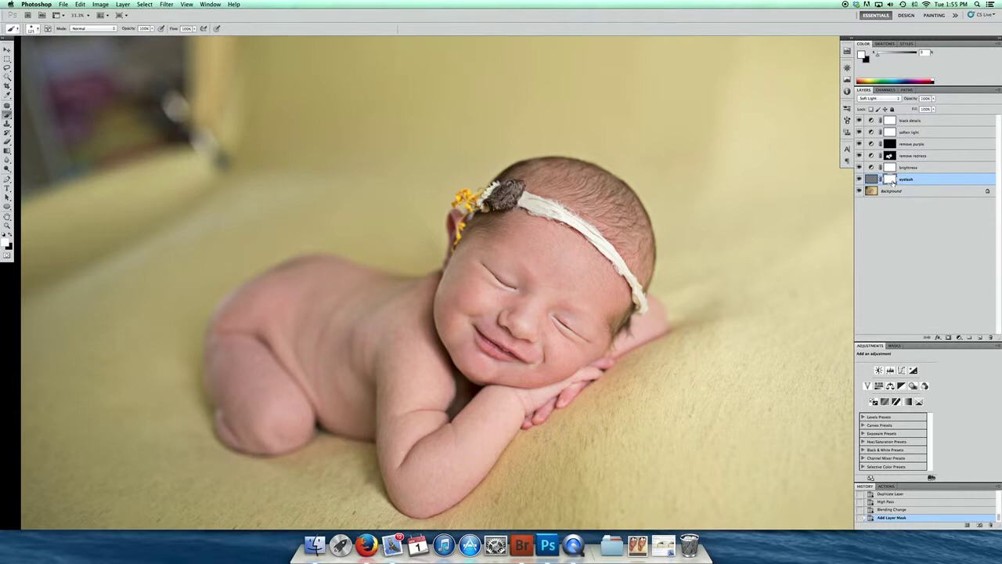
key(super+i)
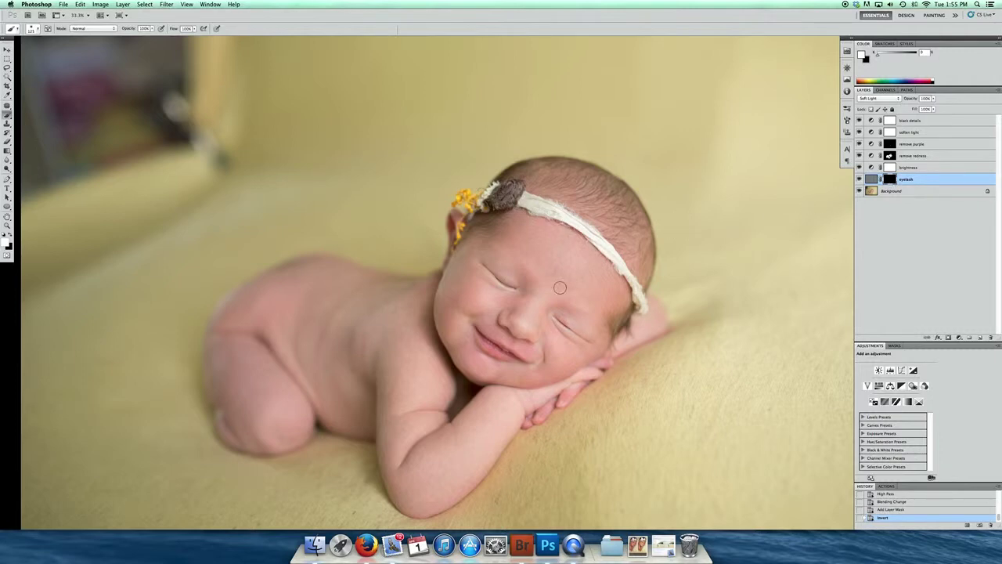
- Paint white on the "eyelash" mask over both eyelashes, the hair and the headband, and reduce the layer's opacity
drag(513, 288, 485, 267)
drag(559, 319, 569, 328)
mouse_move(532, 190)
mouse_down()
mouse_move(637, 246)
mouse_move(639, 260)
mouse_up()
key(bracketleft)
drag(511, 187, 533, 206)
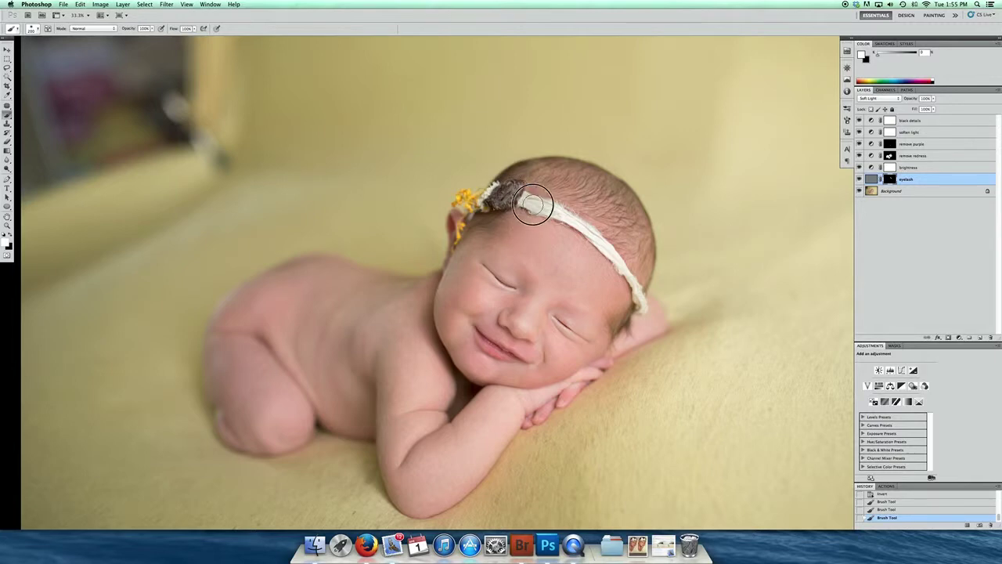
click(933, 99)
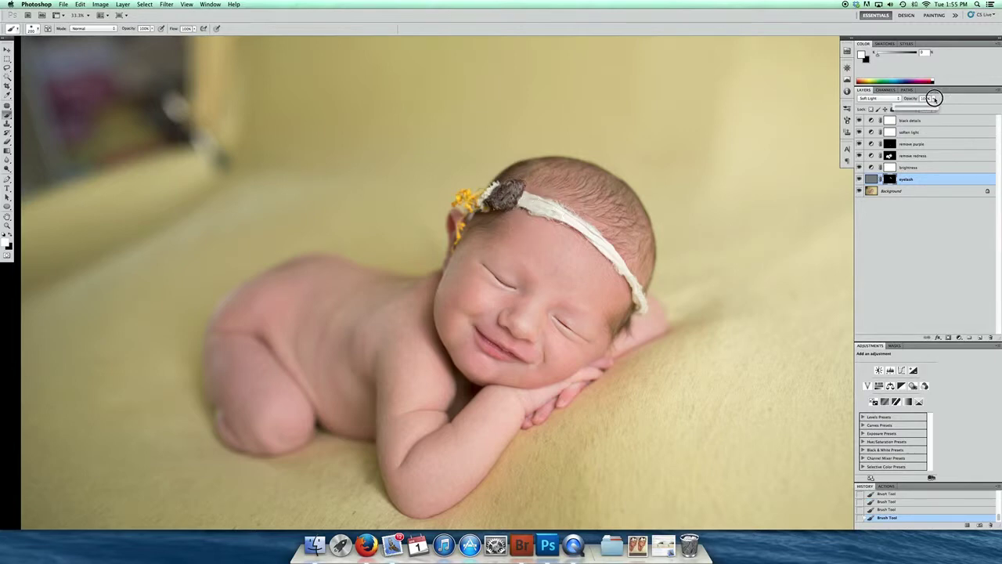
drag(920, 107, 927, 105)
- Duplicate the Background layer and name the copy "soften skin"
click(893, 190)
right_click(893, 190)
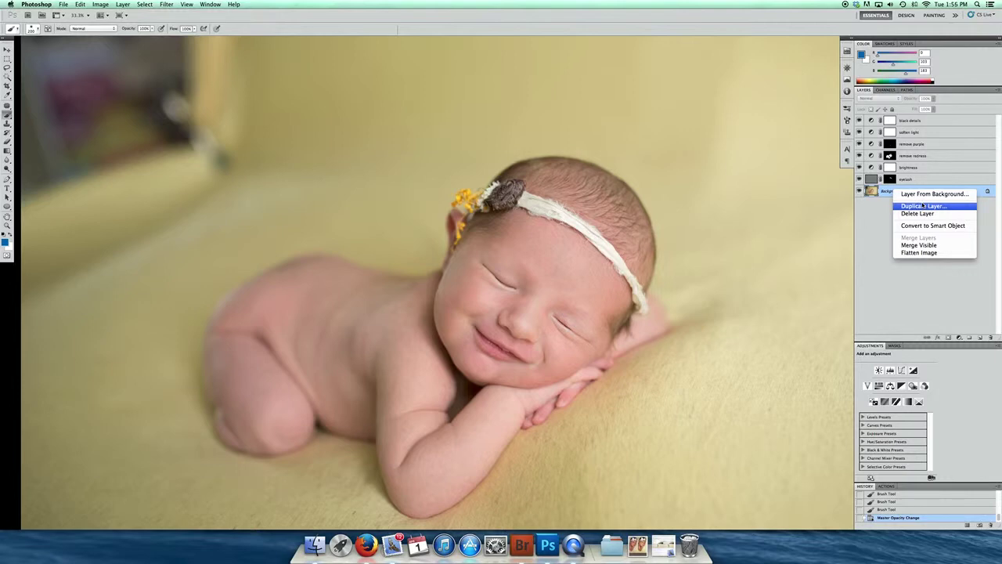
click(918, 206)
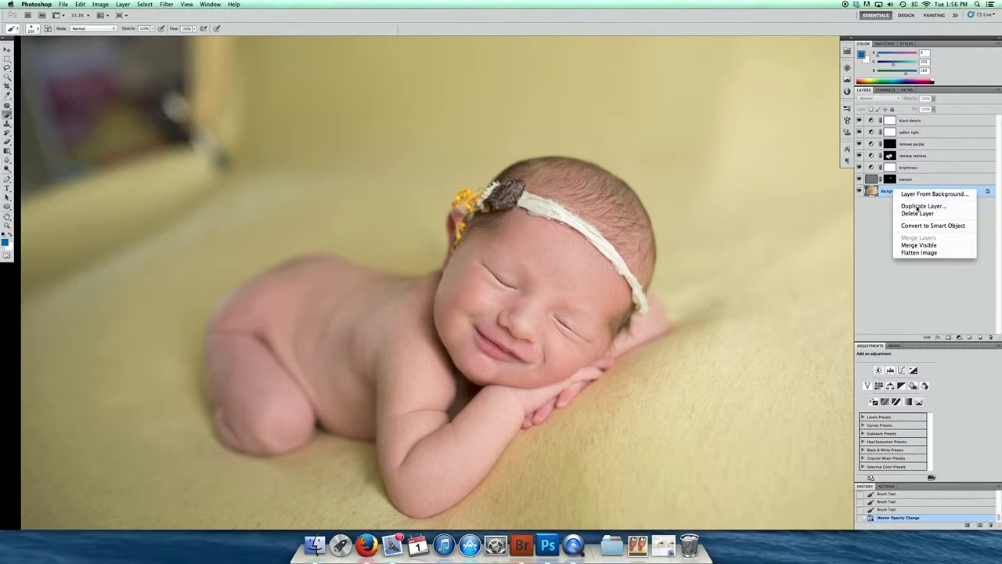
text(so)
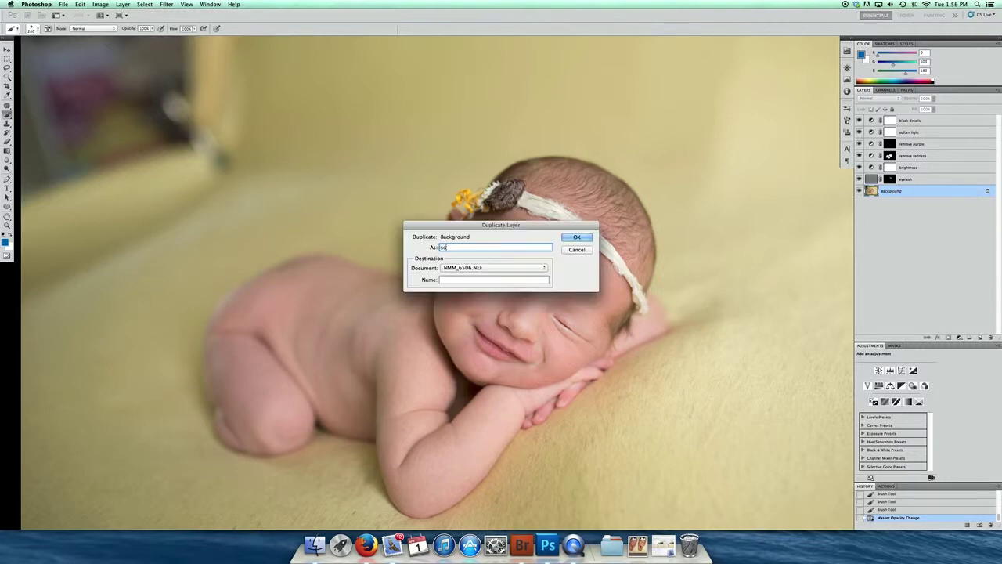
text(ften skin)
key(Return)
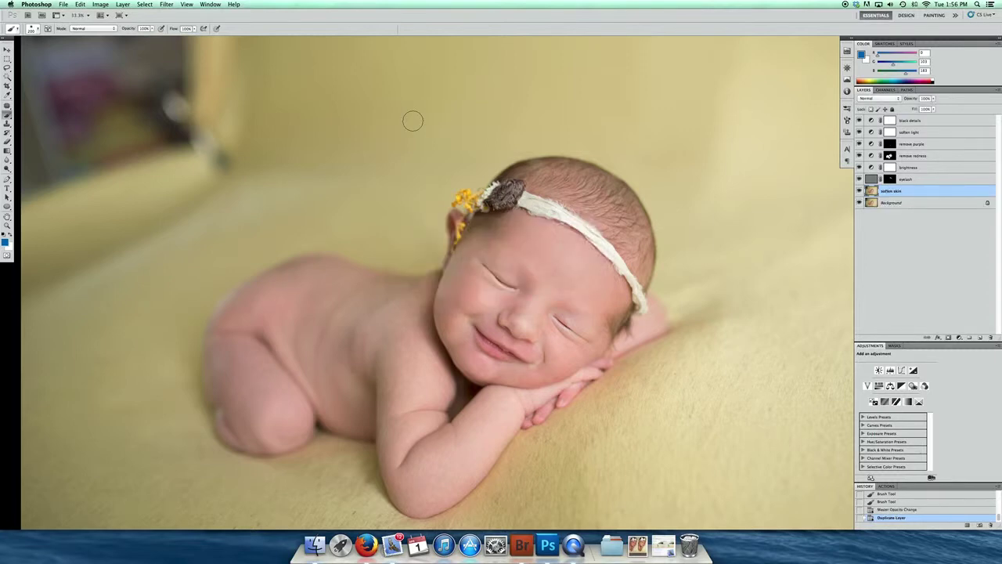
- Apply a Gaussian Blur with a radius of about 36.7 pixels to the "soften skin" layer and hide it with an inverted layer mask
click(169, 5)
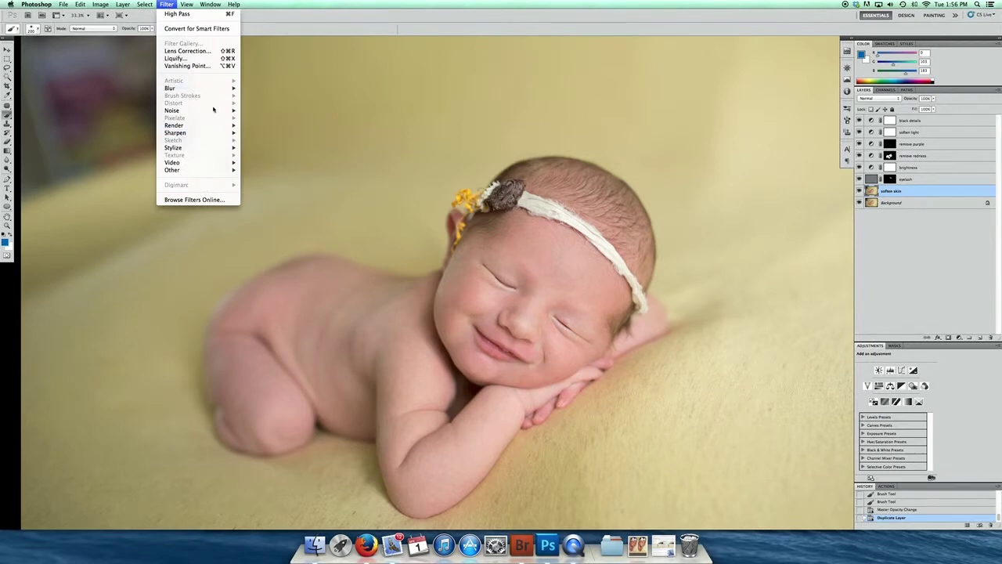
mouse_move(205, 88)
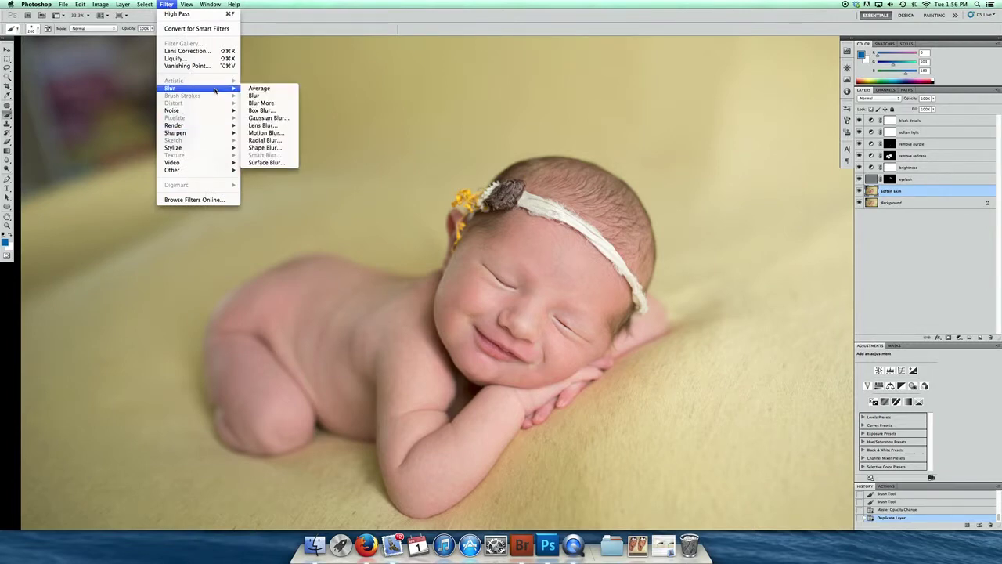
click(271, 119)
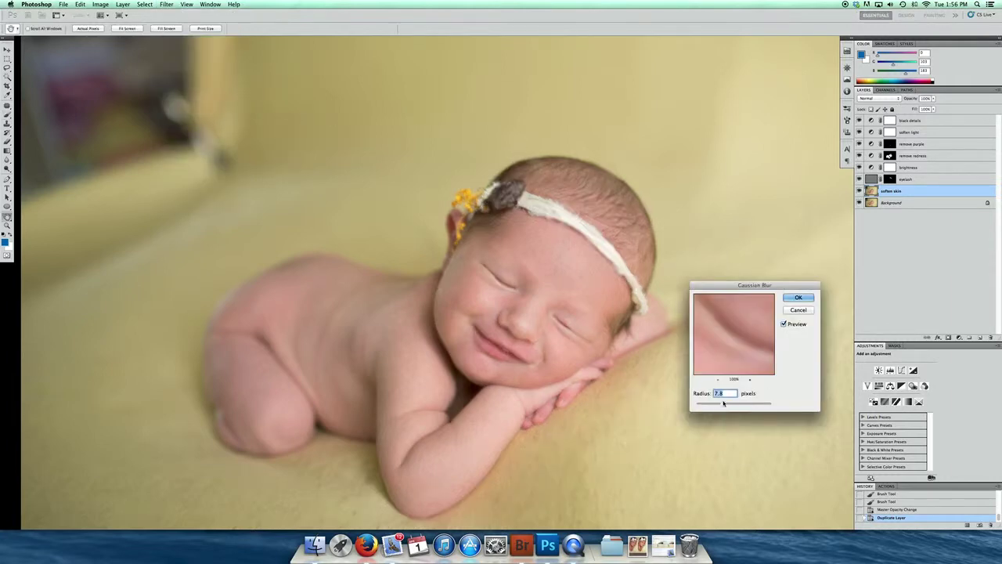
drag(723, 402, 736, 405)
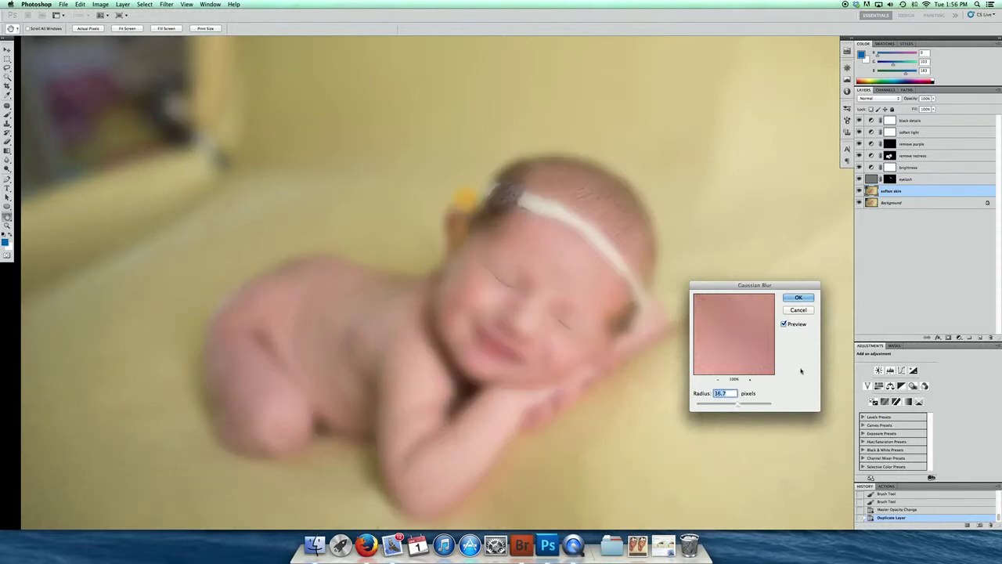
click(799, 298)
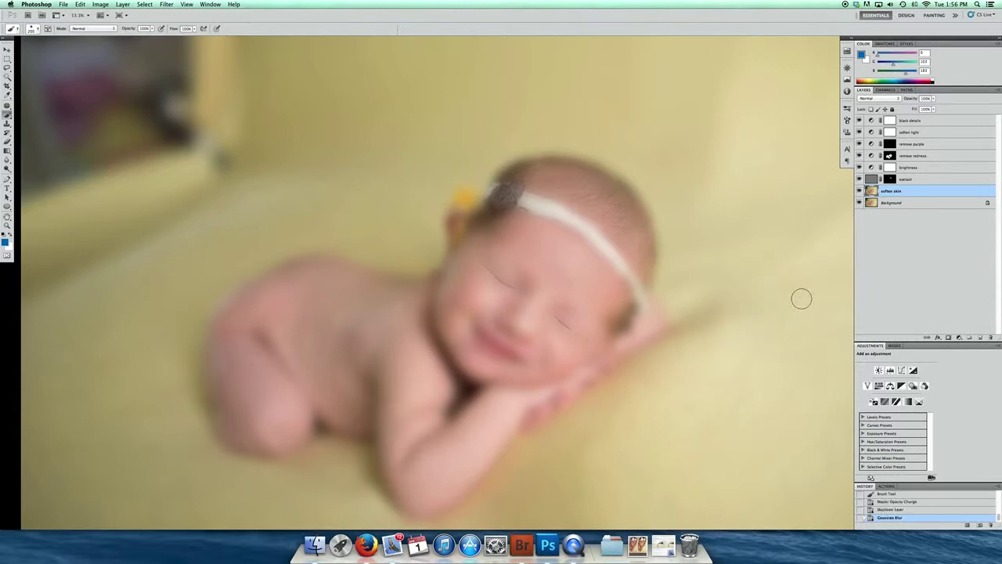
click(949, 338)
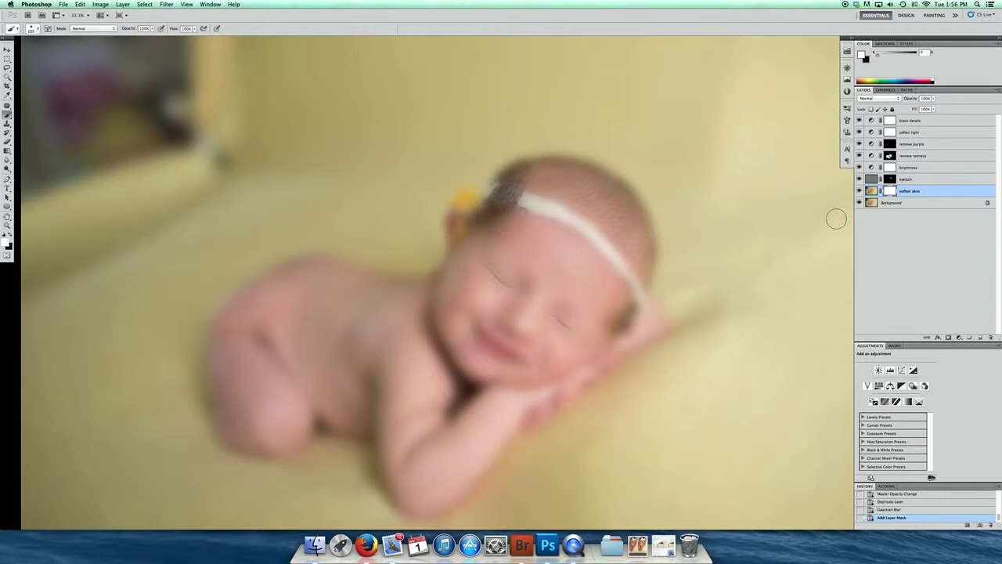
key(super+i)
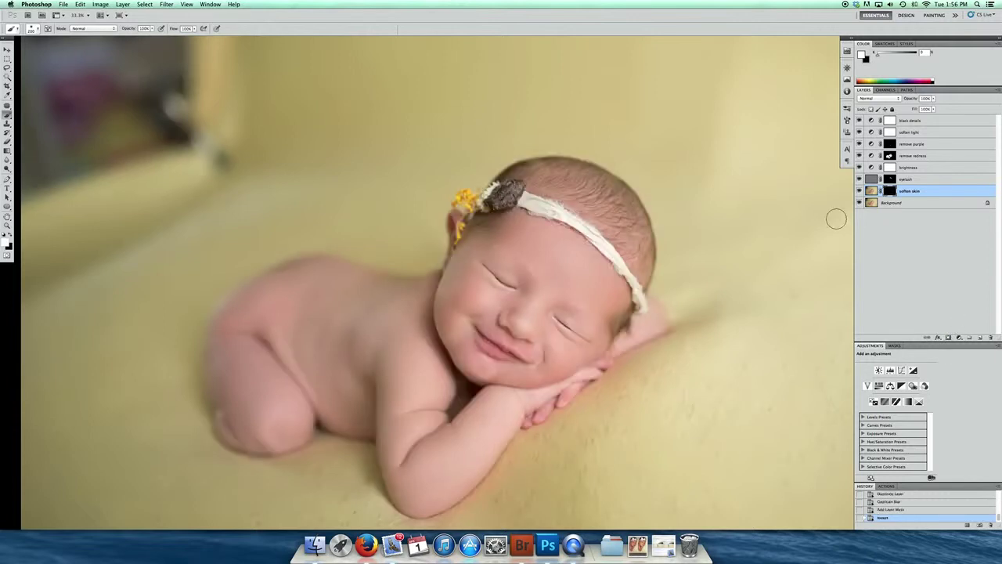
- Duplicate the Background layer and name the copy "bring back details"
click(891, 204)
right_click(891, 203)
click(921, 220)
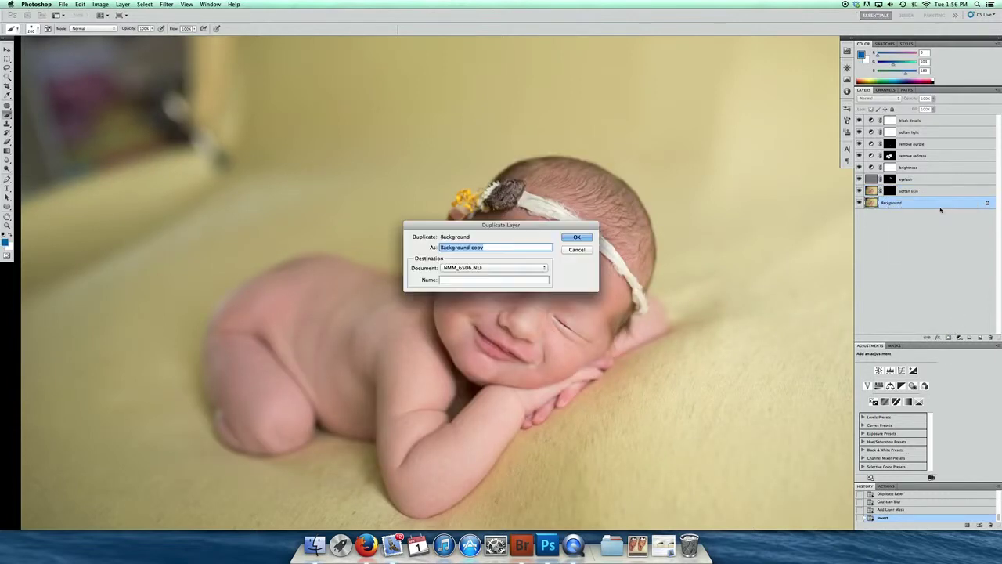
text(bring back details)
click(586, 232)
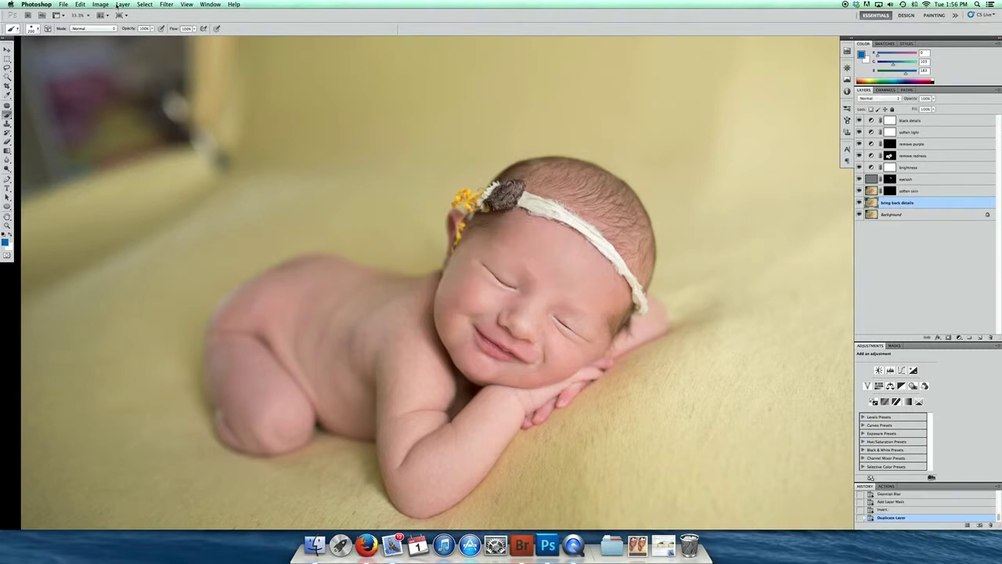
- Apply a High Pass filter with a radius of about 20.2 pixels to the "bring back details" layer
click(166, 4)
mouse_move(188, 170)
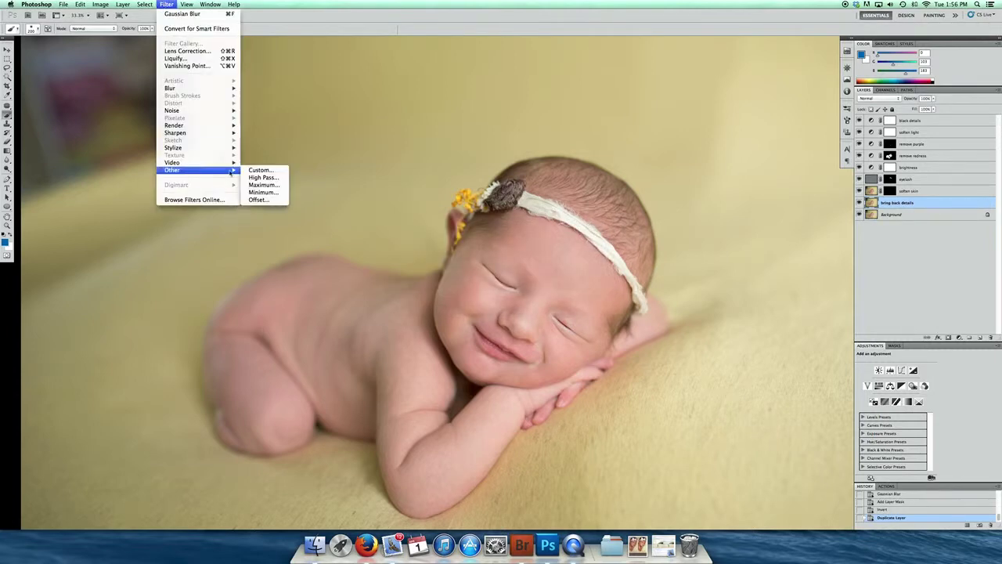
click(260, 177)
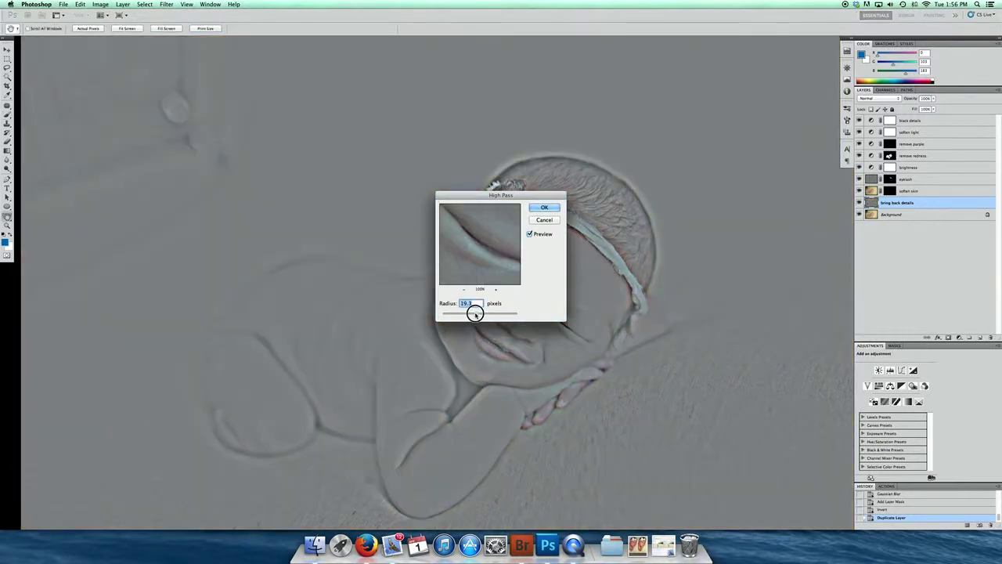
drag(474, 313, 477, 311)
click(544, 207)
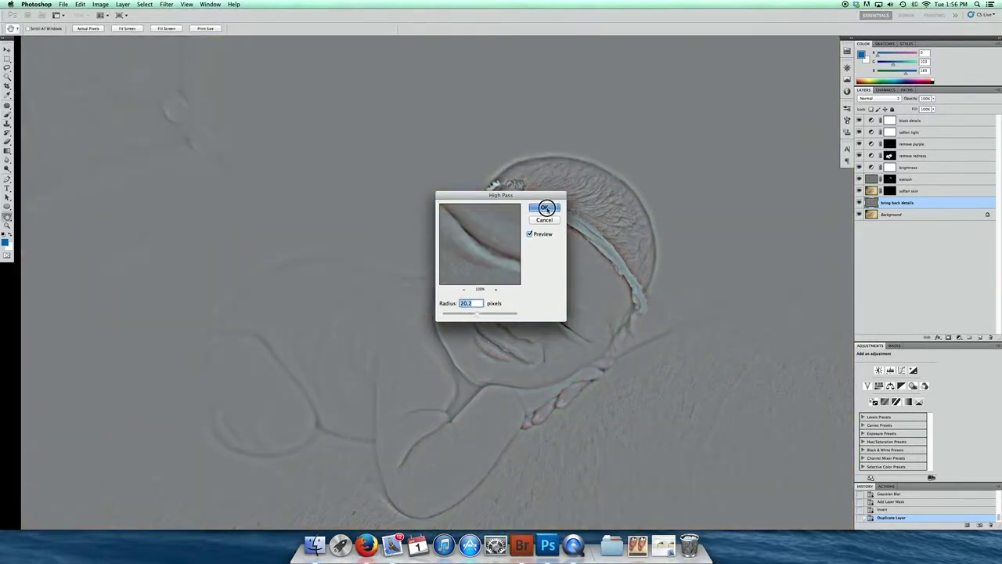
- Set the "bring back details" layer to Soft Light, add a white layer mask, and lower its opacity to about 10%
key(b)
click(869, 97)
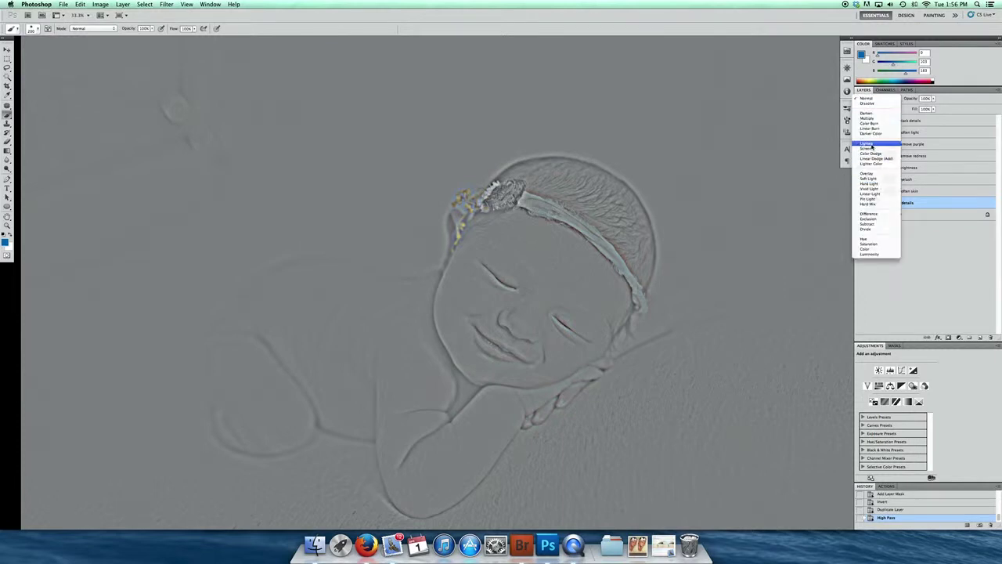
click(870, 178)
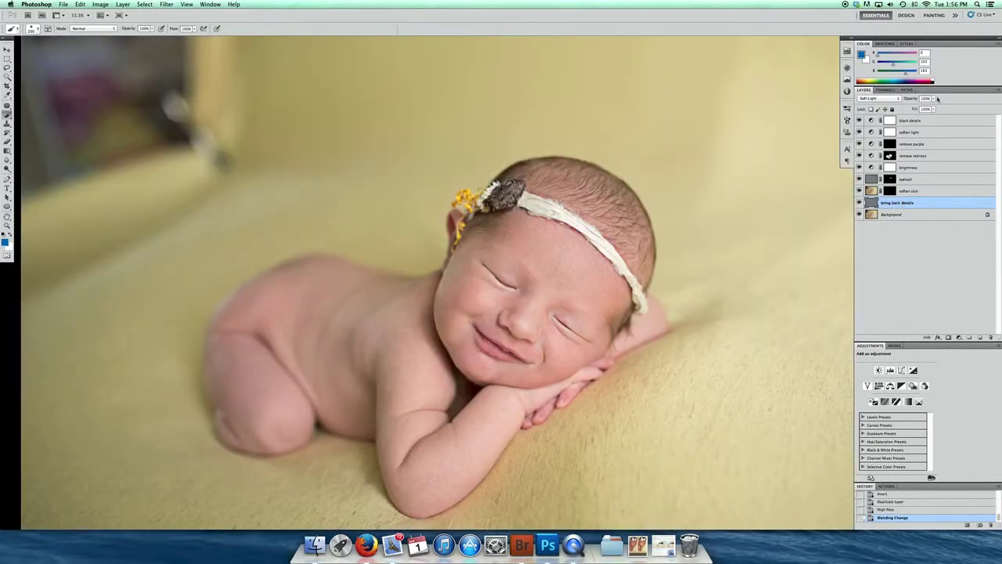
click(948, 338)
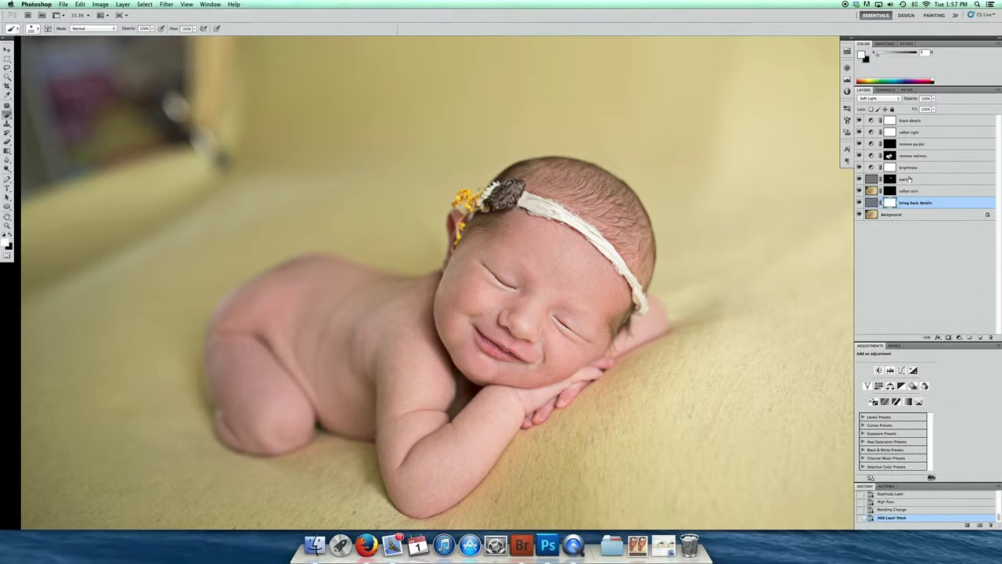
drag(935, 99, 900, 109)
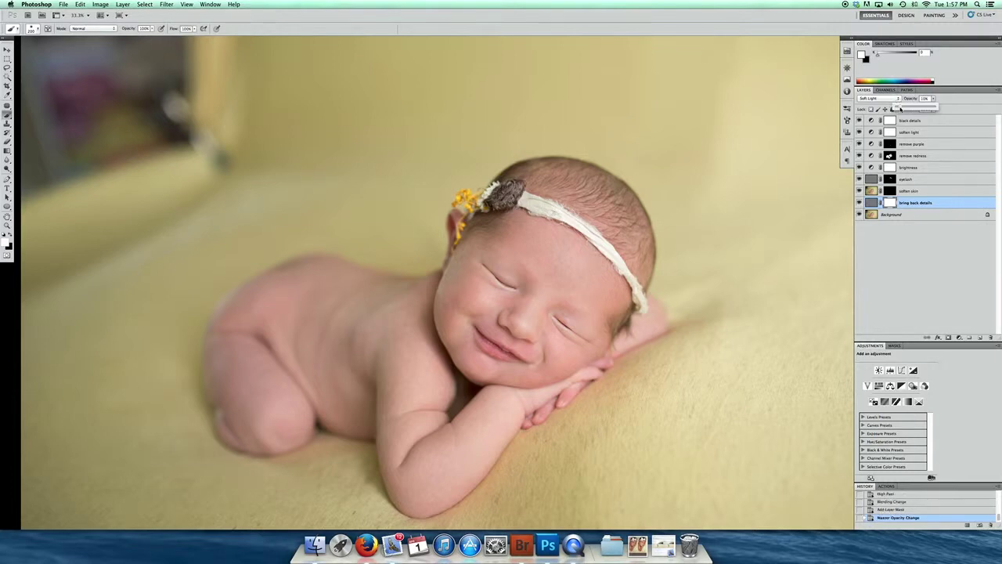
- Paint white on the "soften skin" mask over the baby's forehead, nose, cheeks and chin, adjusting the brush size to each area
click(889, 191)
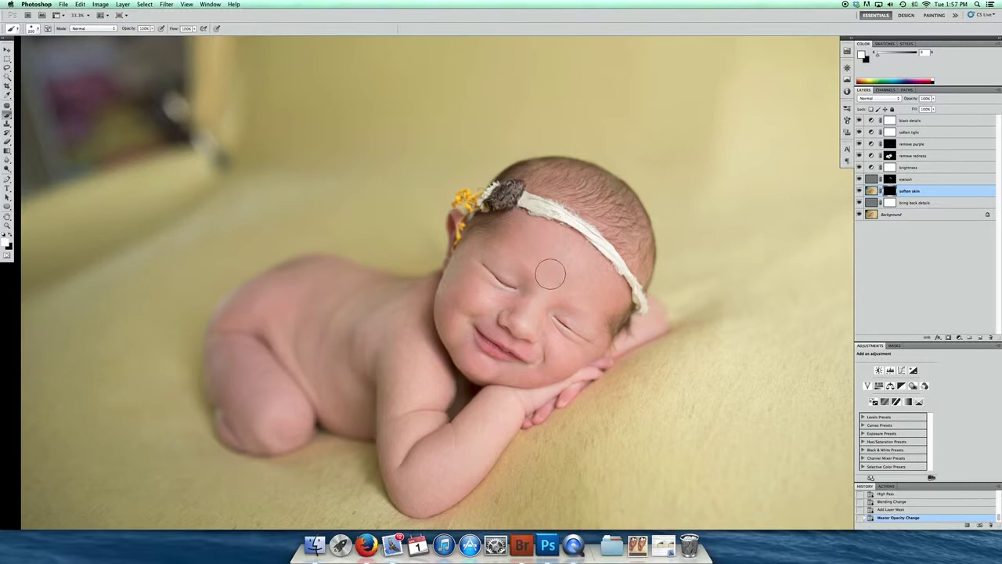
key(bracketright)
key(bracketright)
key(bracketright)
key(bracketright)
mouse_move(514, 228)
mouse_down()
mouse_move(599, 284)
mouse_move(541, 290)
mouse_move(519, 311)
mouse_up()
key(bracketleft)
key(bracketleft)
key(bracketleft)
key(bracketleft)
key(bracketright)
key(bracketright)
key(bracketright)
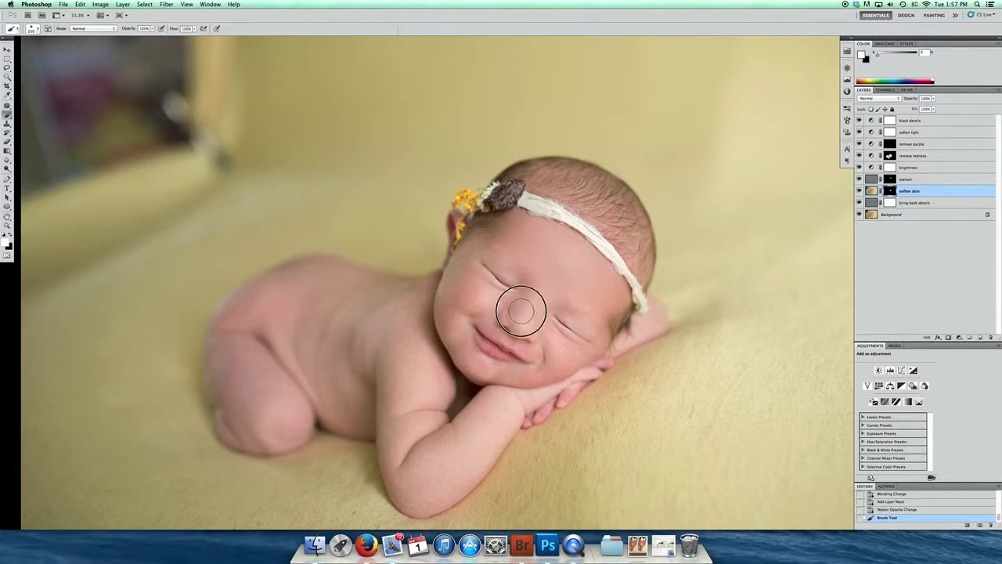
mouse_move(449, 304)
mouse_down()
mouse_move(460, 342)
mouse_move(484, 372)
mouse_move(543, 376)
mouse_move(550, 361)
mouse_move(537, 357)
mouse_move(572, 357)
mouse_move(522, 314)
mouse_move(492, 298)
mouse_up()
key(bracketleft)
key(bracketleft)
key(bracketleft)
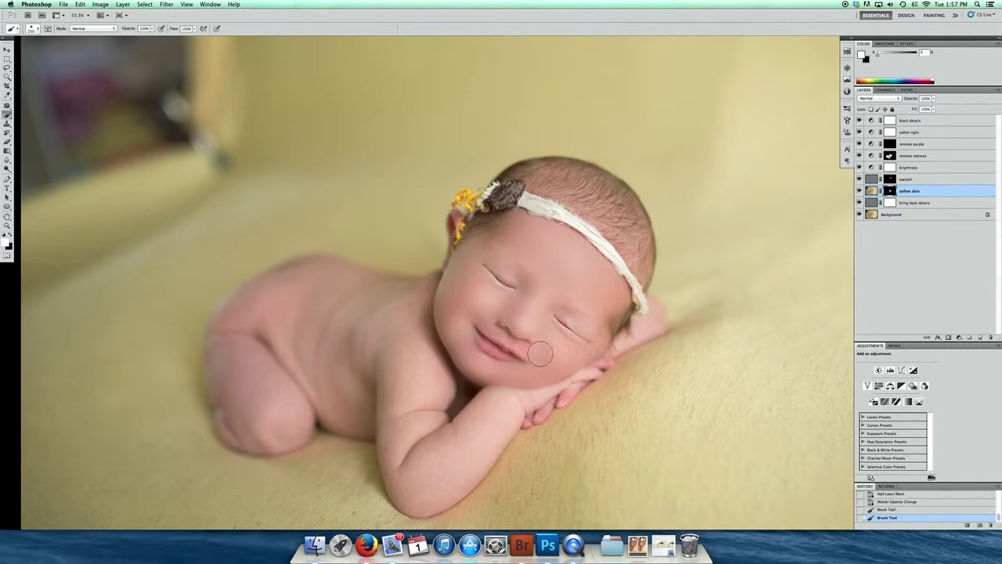
mouse_move(520, 345)
mouse_down()
mouse_move(528, 350)
mouse_move(485, 324)
mouse_up()
- Paint the "soften skin" mask over the baby's arm and body with a larger brush, and lower the layer's opacity to about 30%
key(bracketright)
key(bracketright)
key(bracketright)
key(bracketright)
key(bracketright)
key(bracketright)
key(bracketright)
key(bracketright)
key(bracketright)
key(bracketright)
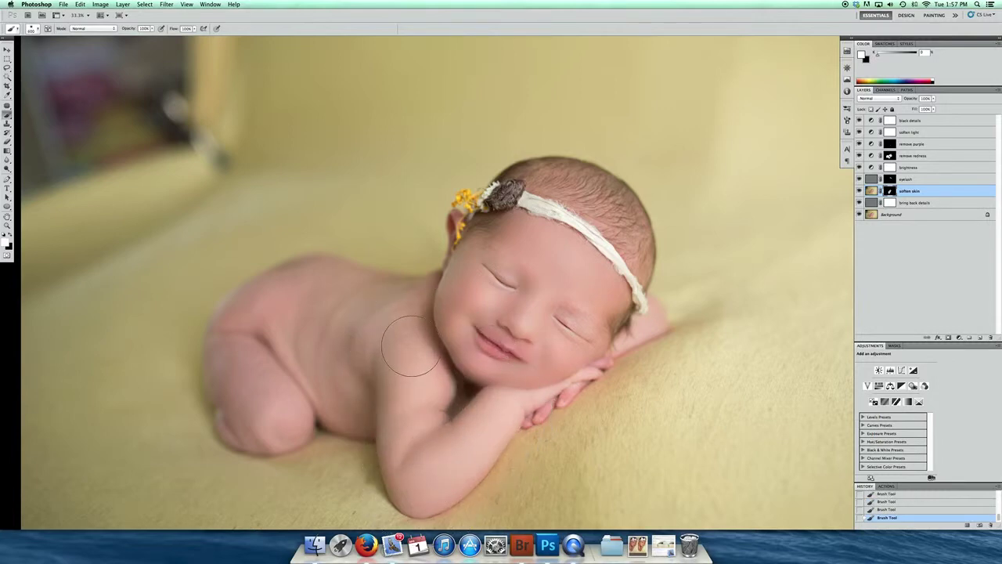
drag(371, 394, 396, 399)
click(933, 98)
drag(935, 109, 908, 113)
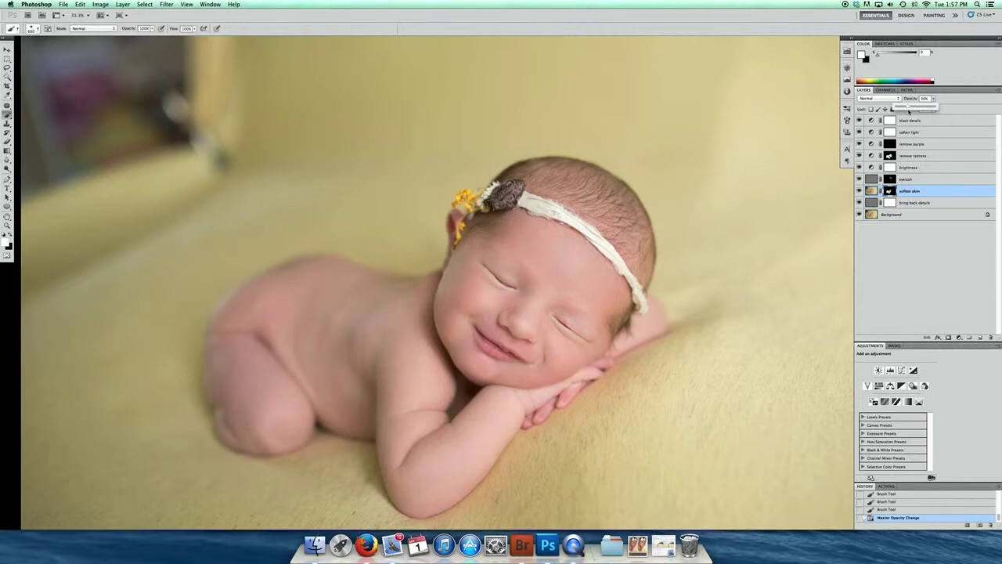
- Duplicate the Background layer and name the copy "back"
key(super+minus)
key(super+minus)
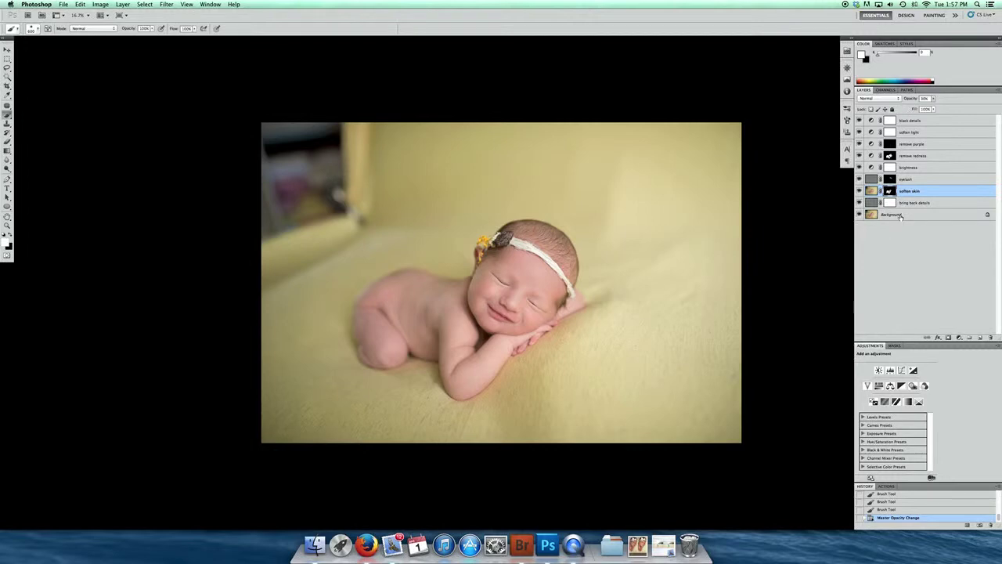
click(901, 217)
right_click(901, 217)
click(924, 230)
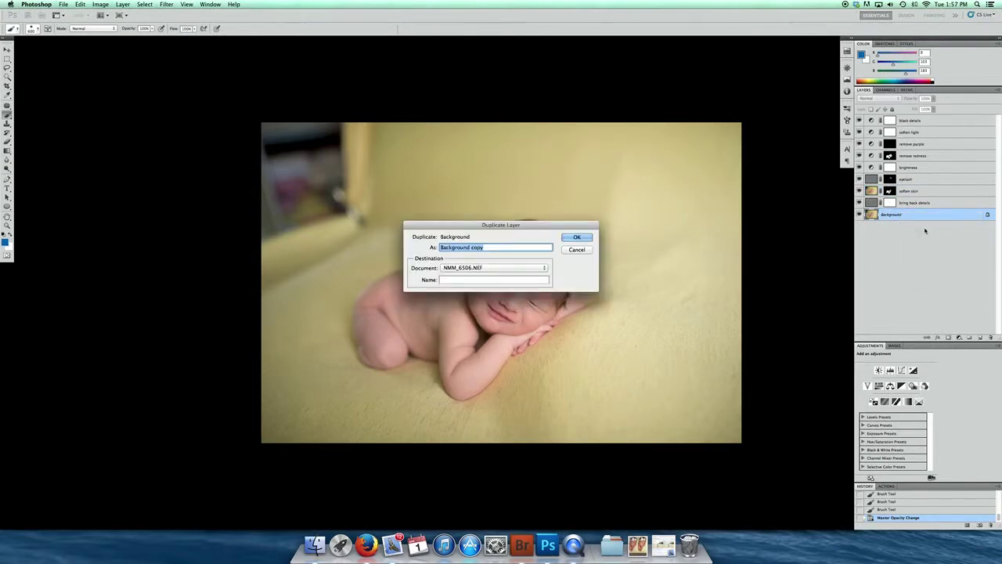
text(back)
key(Return)
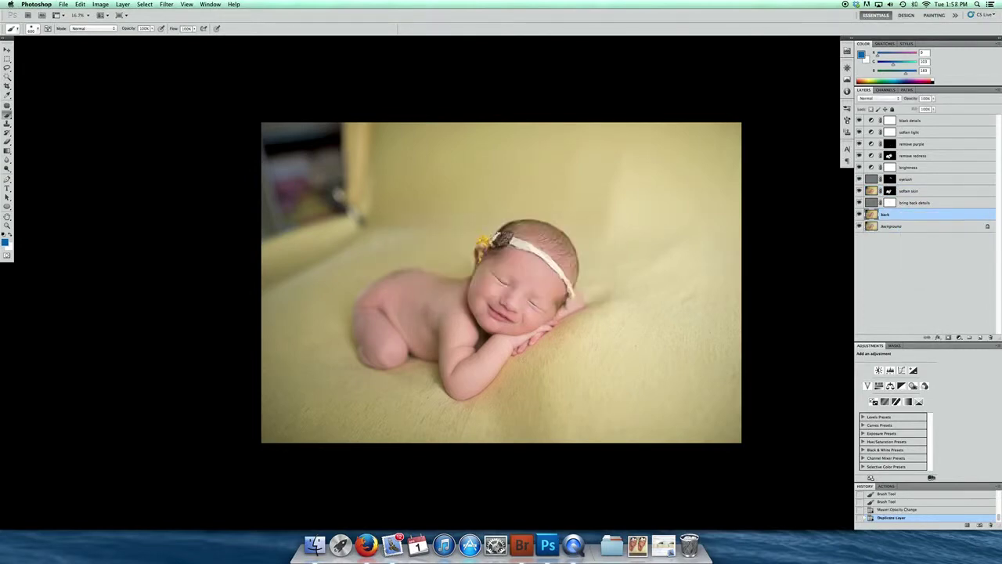
- Clone the yellow backdrop over the dark object and fabric edge in the photo's upper-left corner with a large Clone Stamp brush
key(s)
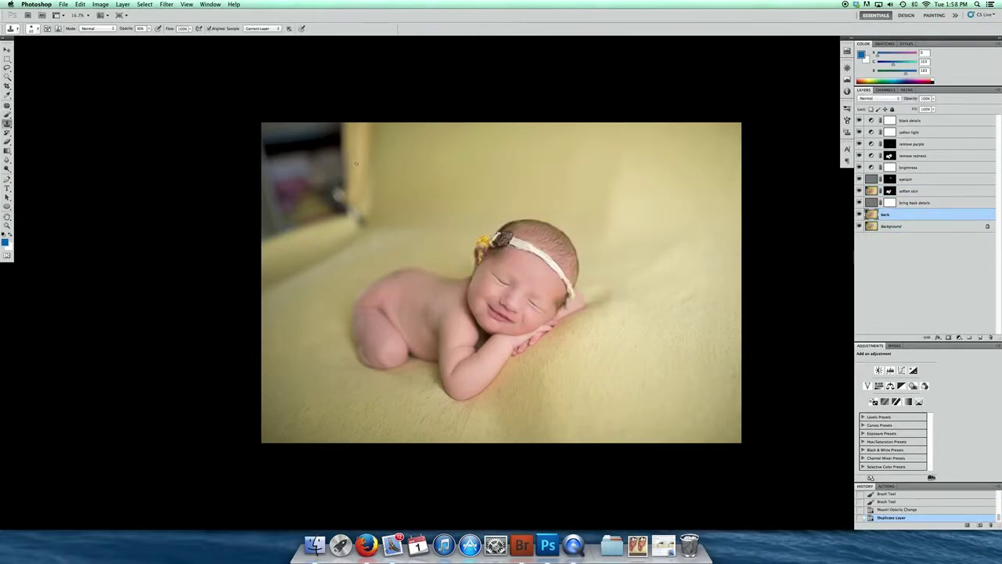
key(bracketright)
key(bracketright)
key(bracketright)
key(bracketright)
key(bracketright)
key(bracketright)
alt+click(355, 146)
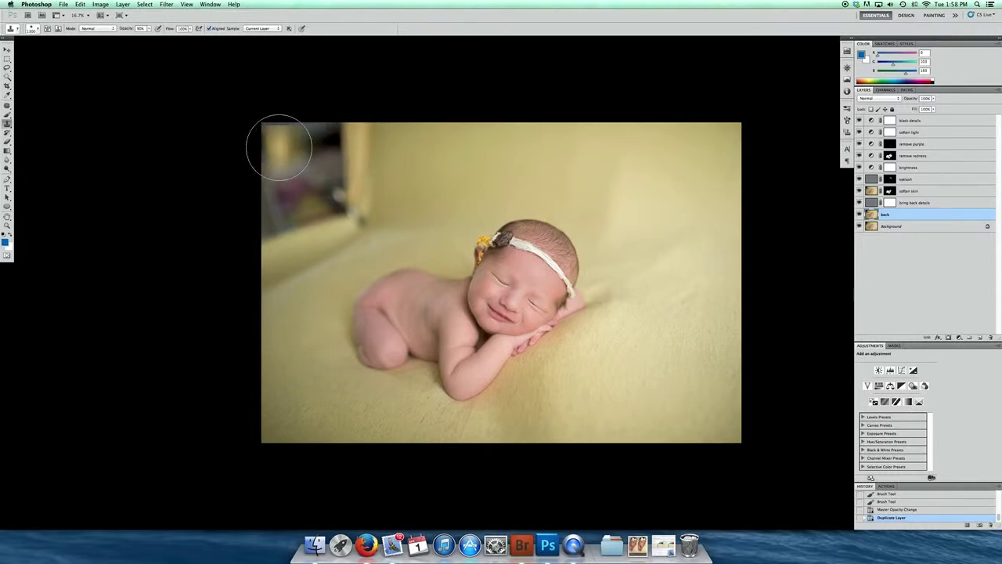
mouse_move(293, 138)
mouse_down()
mouse_move(354, 136)
mouse_move(360, 188)
mouse_move(344, 196)
mouse_move(350, 213)
mouse_move(326, 188)
mouse_move(313, 130)
mouse_move(281, 147)
mouse_move(333, 162)
mouse_move(330, 168)
mouse_move(397, 162)
mouse_move(385, 195)
mouse_up()
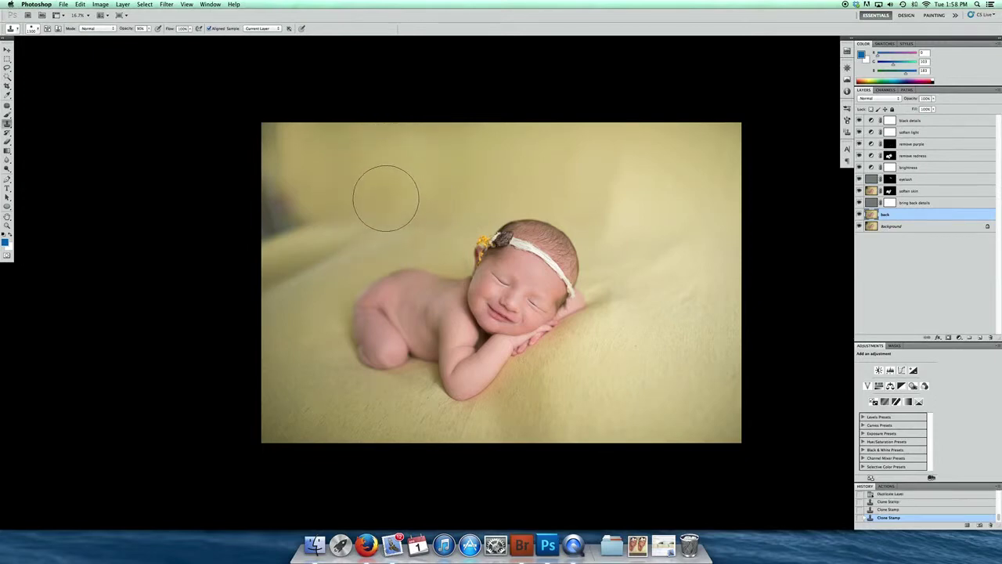
drag(378, 127, 352, 175)
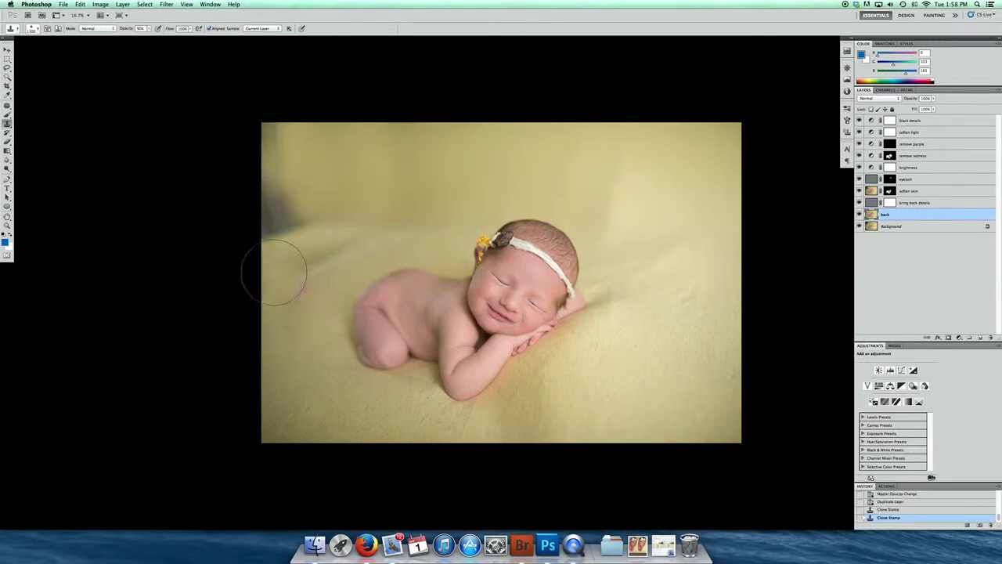
- Clone over the blanket fold and the remaining dark patches along the photo's left edge, above the baby's back
key(bracketright)
key(bracketright)
key(bracketright)
key(bracketright)
key(bracketright)
key(bracketright)
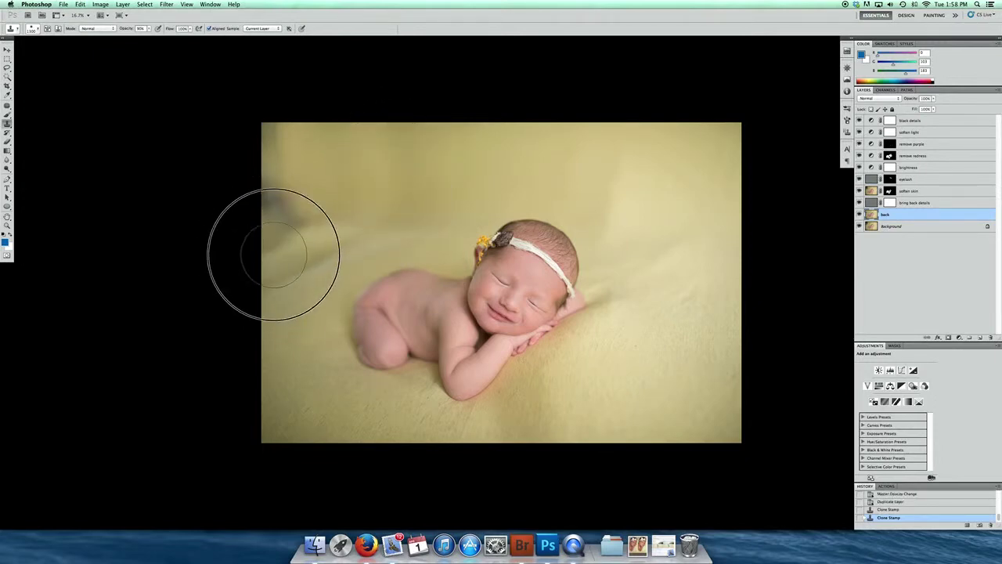
mouse_move(284, 252)
mouse_down()
mouse_move(275, 231)
mouse_move(331, 235)
mouse_move(356, 164)
mouse_move(339, 216)
mouse_move(336, 205)
mouse_move(357, 206)
mouse_move(383, 219)
mouse_move(387, 201)
mouse_move(410, 212)
mouse_move(354, 239)
mouse_up()
key(bracketleft)
key(bracketleft)
key(bracketleft)
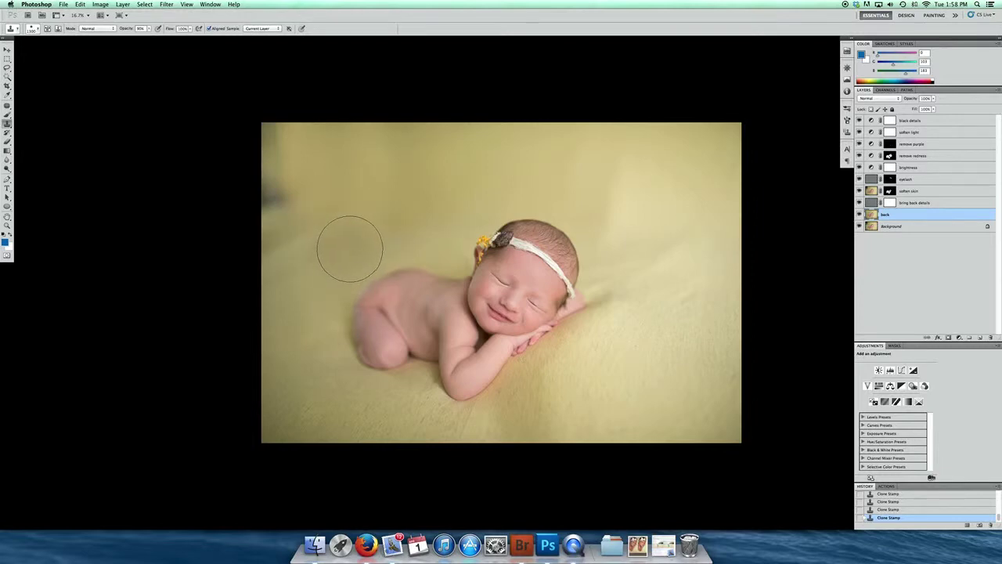
mouse_move(347, 246)
mouse_down()
mouse_move(333, 201)
mouse_move(302, 224)
mouse_move(280, 200)
mouse_move(273, 161)
mouse_move(277, 138)
mouse_move(333, 156)
mouse_move(264, 145)
mouse_up()
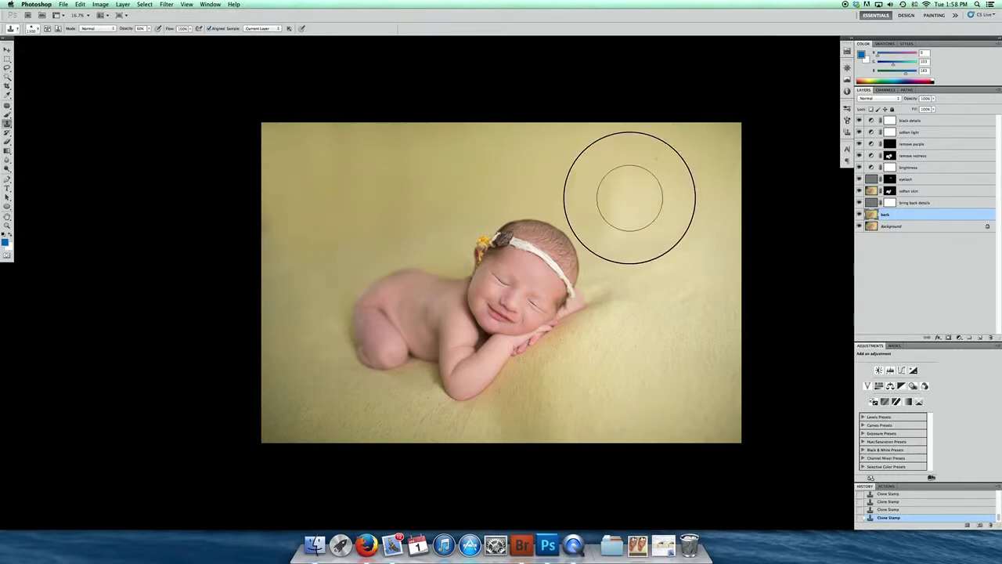
- Even out the bright, uneven backdrop area above and to the right of the baby's head with the Clone Stamp
key(bracketright)
key(bracketright)
key(bracketright)
key(bracketright)
key(bracketleft)
key(bracketleft)
key(bracketleft)
key(bracketleft)
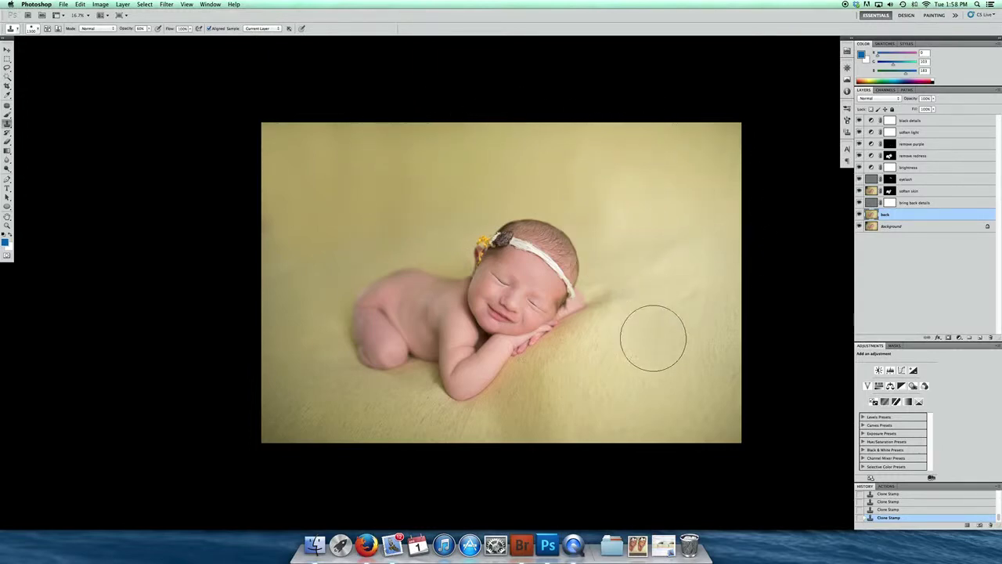
- Sample clean blanket to the right of the baby's arms and clone it over uneven areas of the foreground
key(bracketleft)
key(bracketleft)
key(bracketleft)
alt+click(615, 365)
key(bracketright)
key(bracketright)
key(bracketright)
key(bracketright)
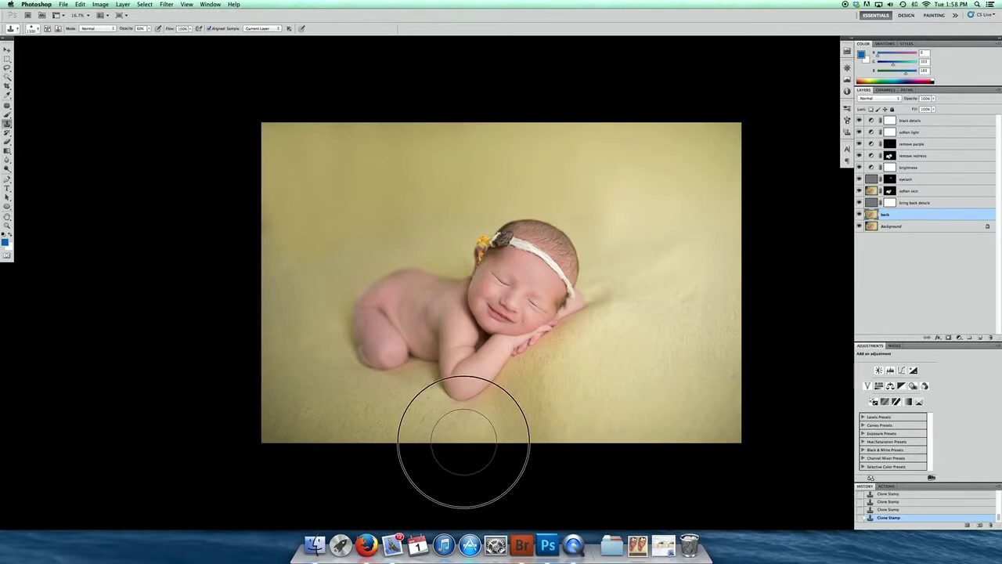
key(bracketleft)
key(bracketleft)
key(bracketleft)
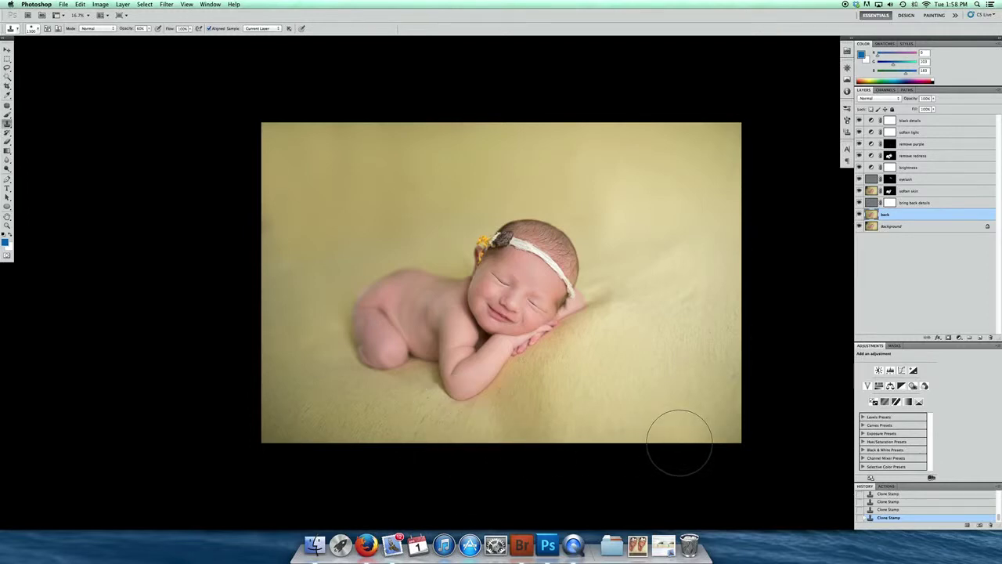
- Sample smooth blanket at the photo's right side and clone it over the surrounding creases
alt+click(672, 340)
key(bracketright)
key(bracketright)
key(bracketright)
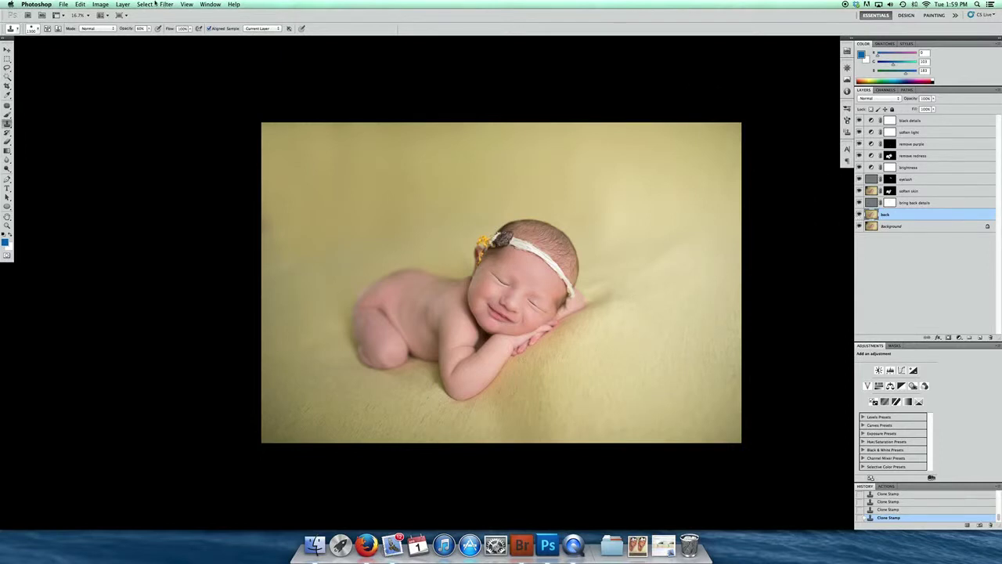
- Sharpen the back layer with Unsharp Mask at 98% amount, 1.8 pixels radius and threshold 4
click(166, 4)
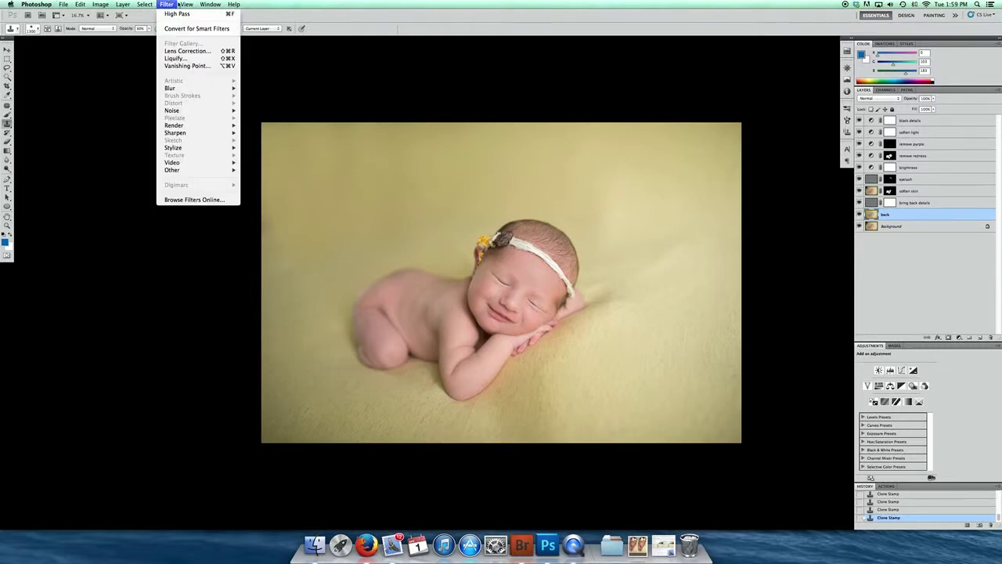
mouse_move(223, 133)
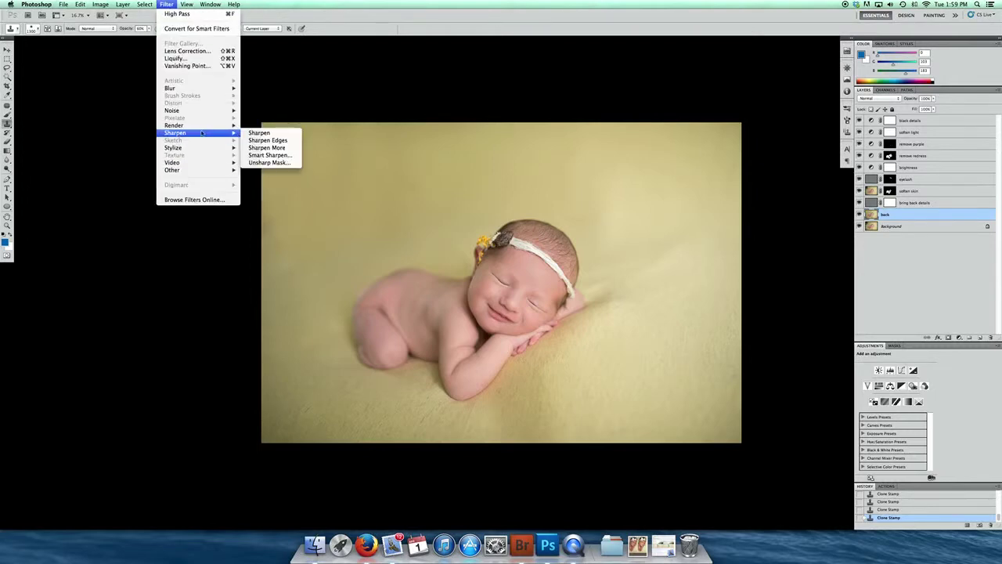
click(264, 163)
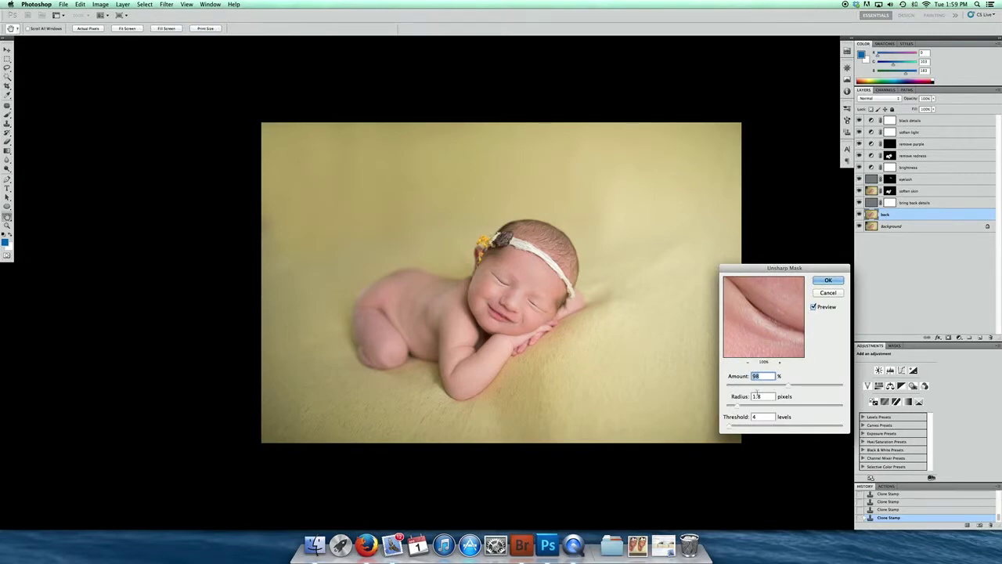
click(829, 281)
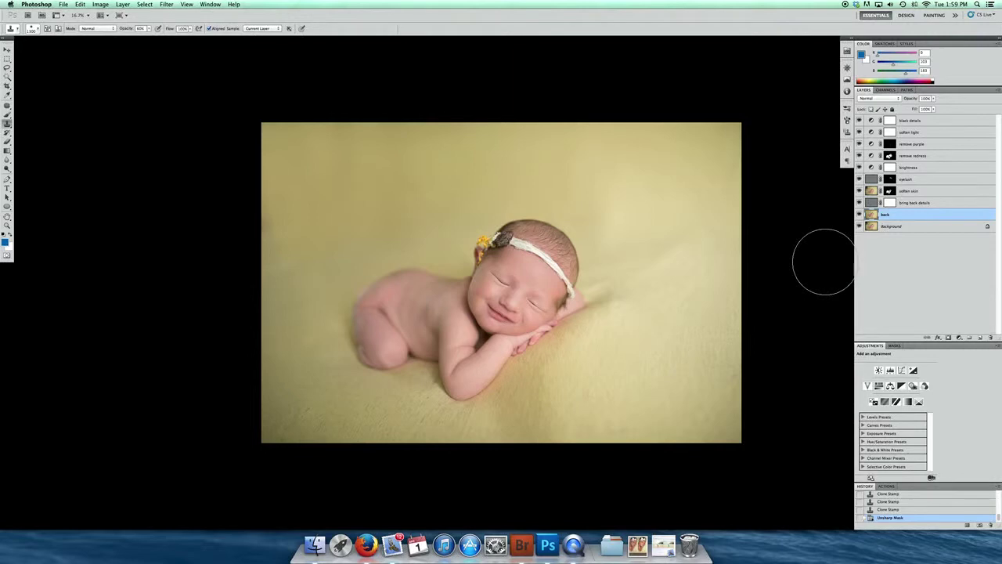
- Crop the photo to a 15 x 11 in frame around the baby, trimming mostly the backdrop above and to the right
key(c)
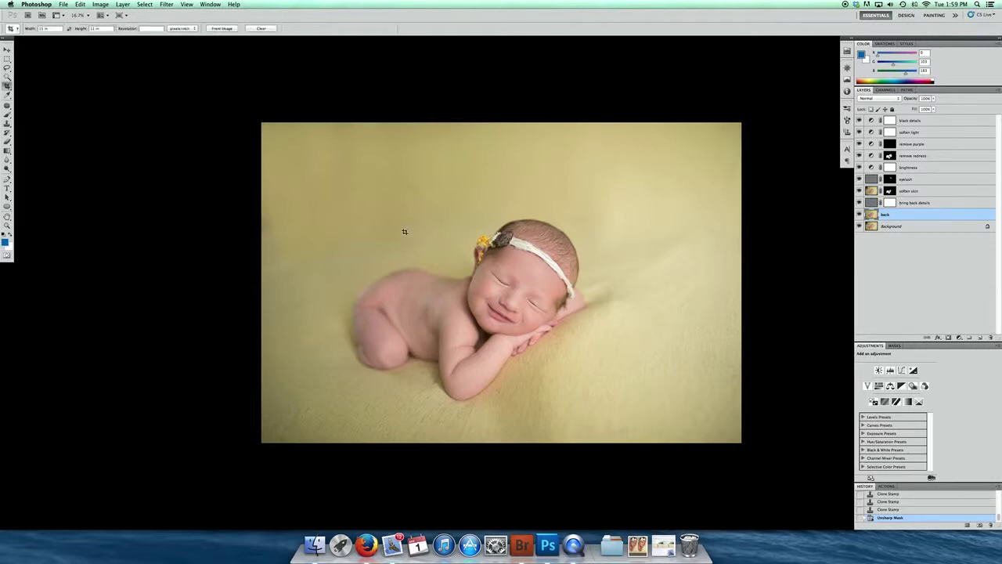
mouse_move(271, 146)
mouse_down()
mouse_move(741, 446)
mouse_move(685, 443)
mouse_up()
drag(272, 141, 291, 157)
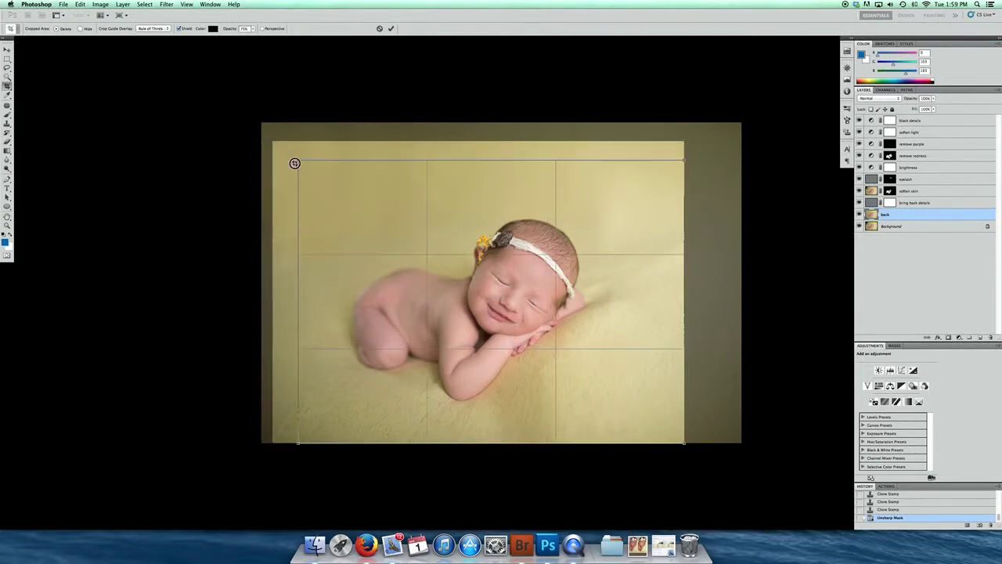
drag(465, 285, 480, 287)
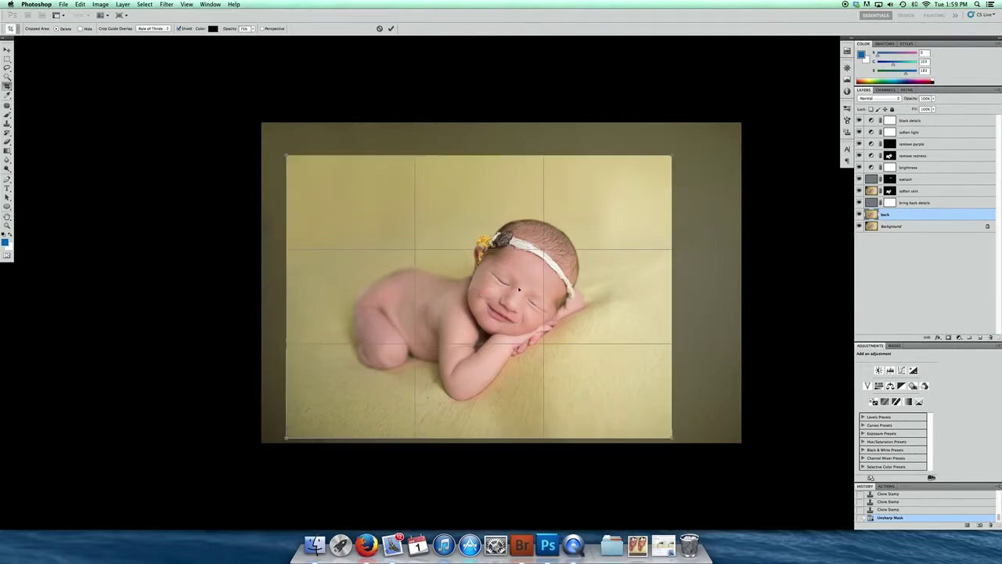
key(Return)
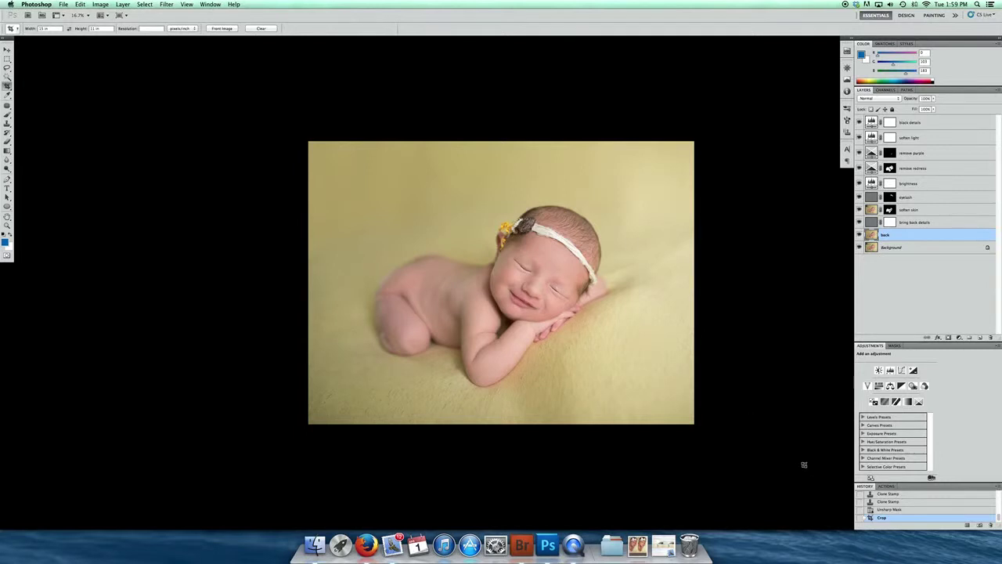
- Flatten all the retouching layers into the Background
click(887, 486)
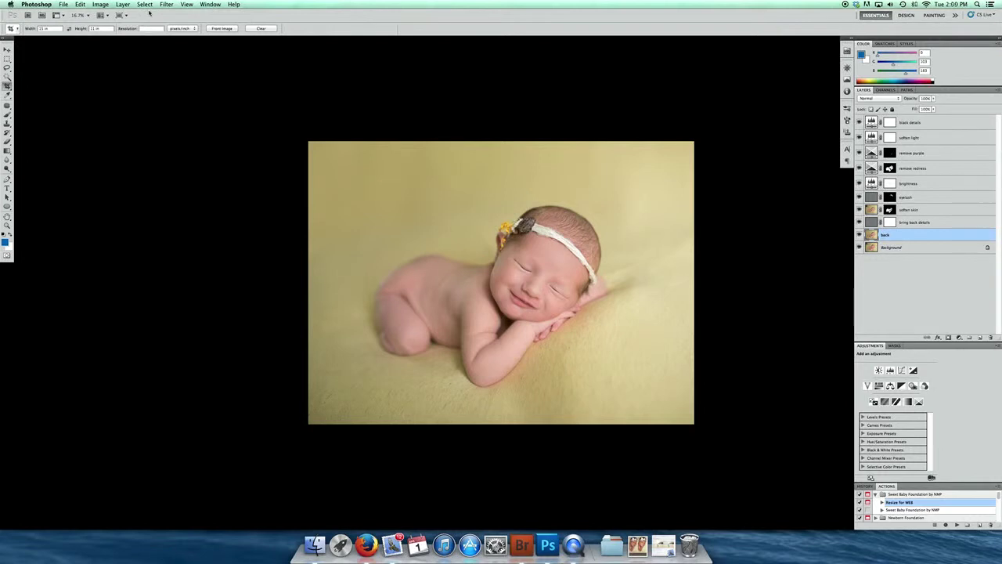
click(887, 249)
right_click(891, 247)
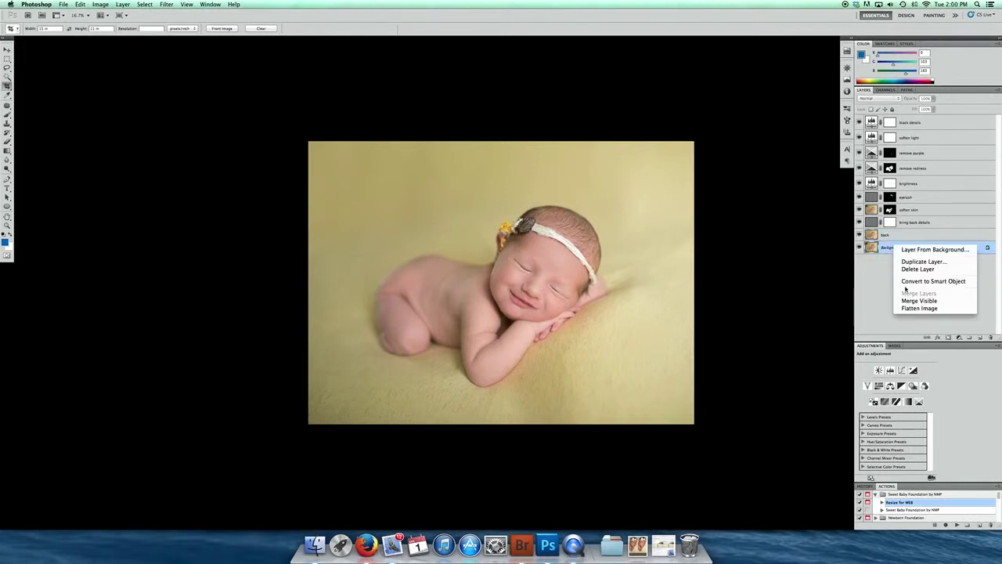
click(766, 178)
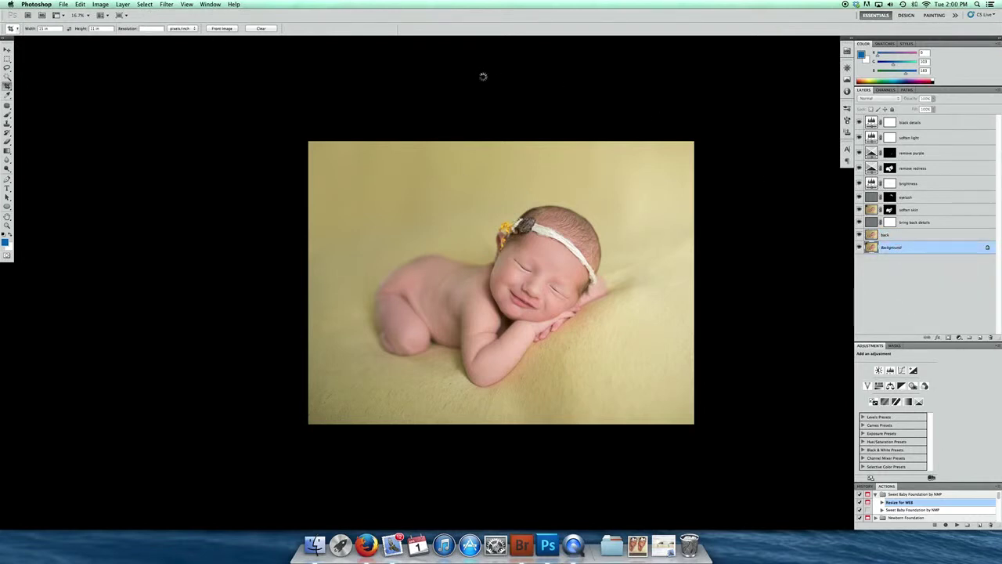
- Resize the image for the web to 960 pixels wide at a resolution of 72 pixels/inch
click(101, 5)
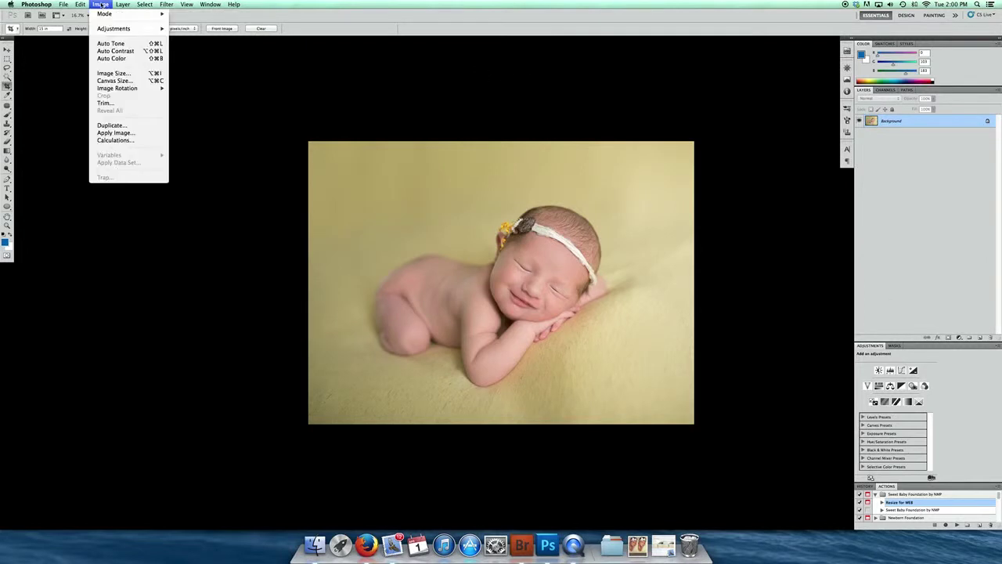
click(116, 73)
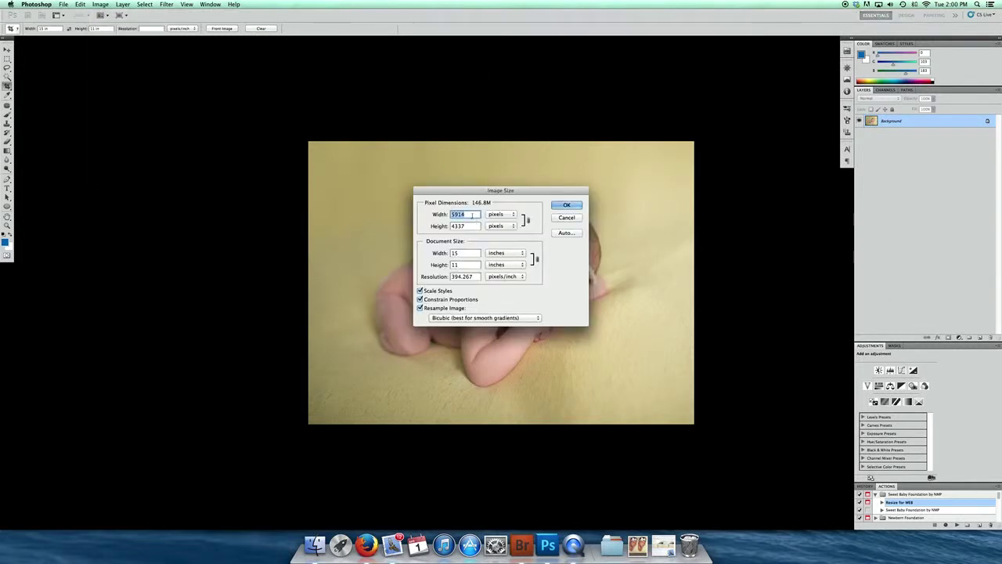
text(960)
drag(479, 276, 433, 276)
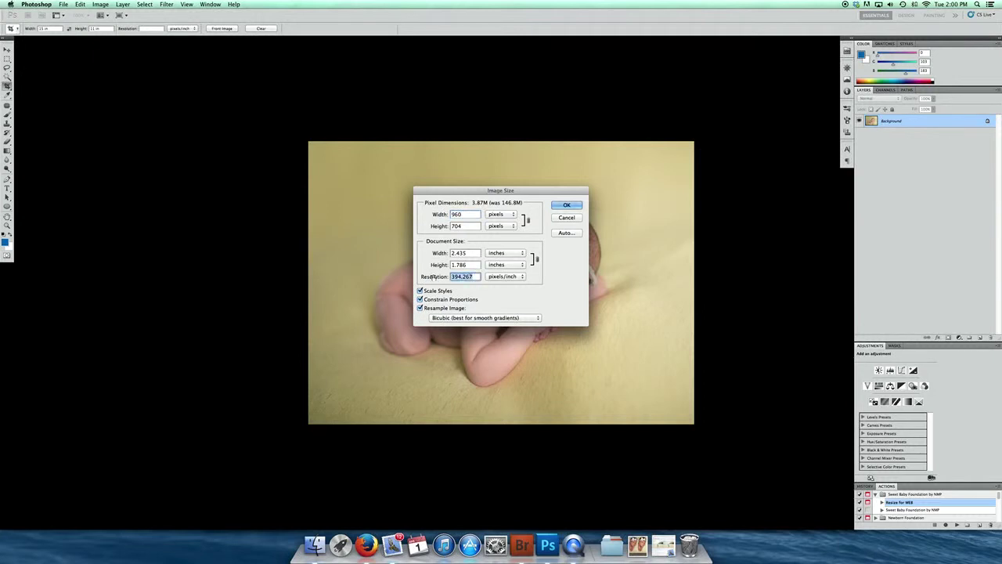
text(72)
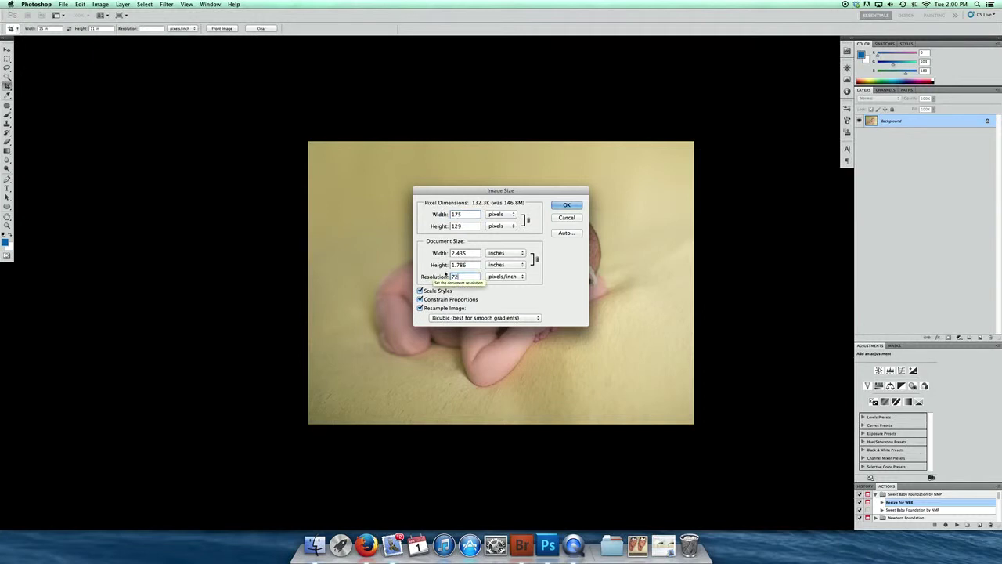
click(467, 213)
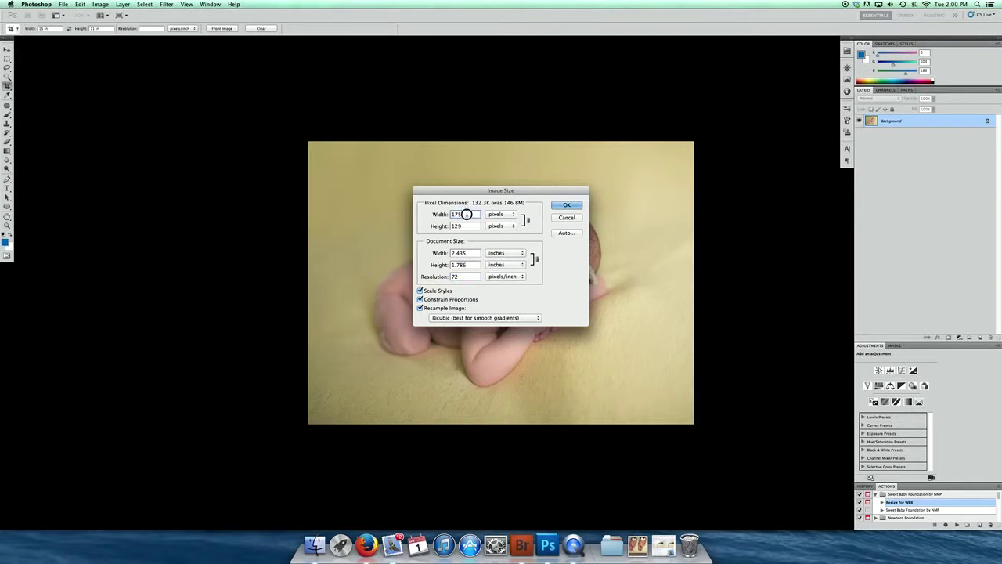
double_click(466, 214)
text(960)
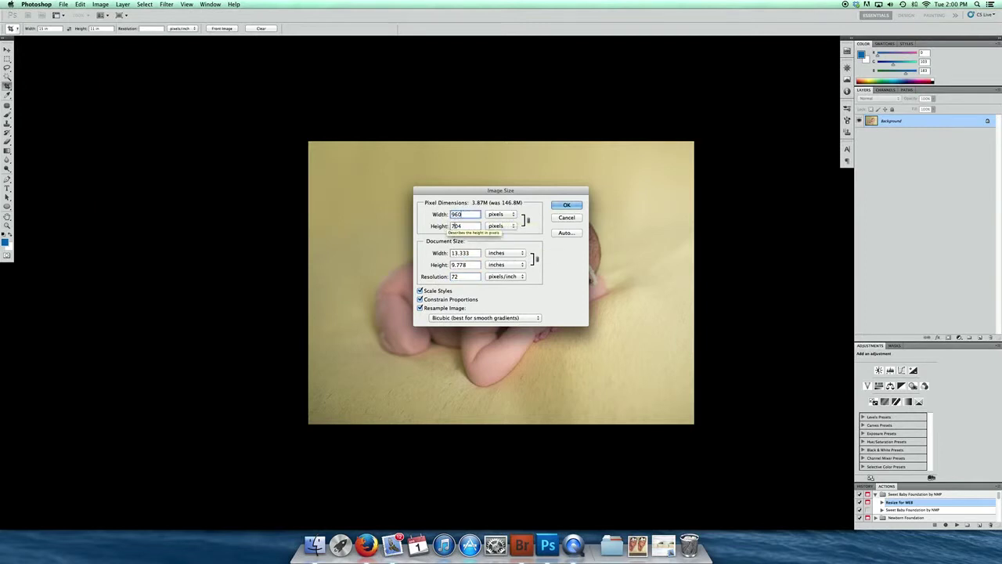
click(573, 205)
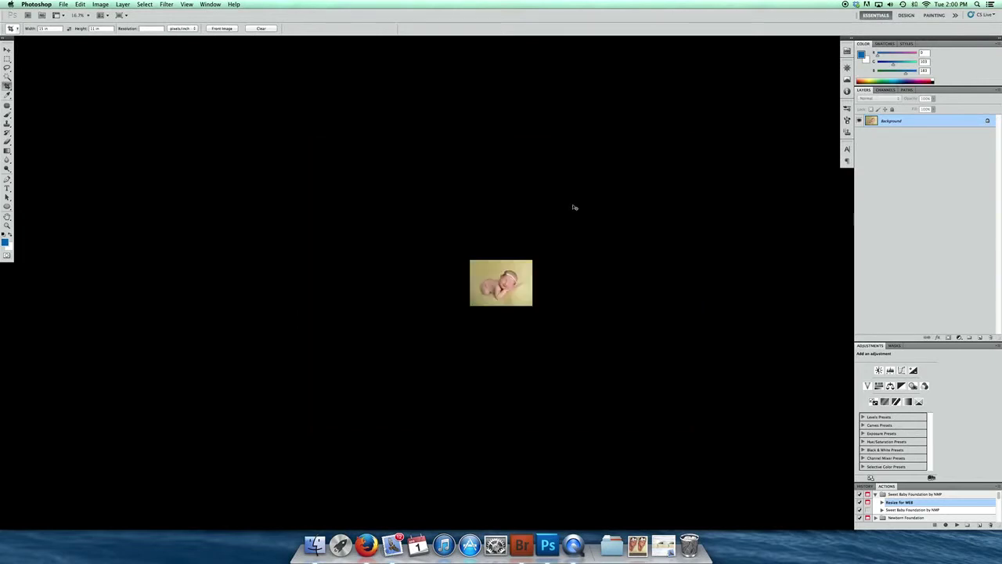
- Sharpen the resized, flattened photo with the Unsharp Mask filter
key(super+equal)
key(super+equal)
key(super+equal)
key(super+equal)
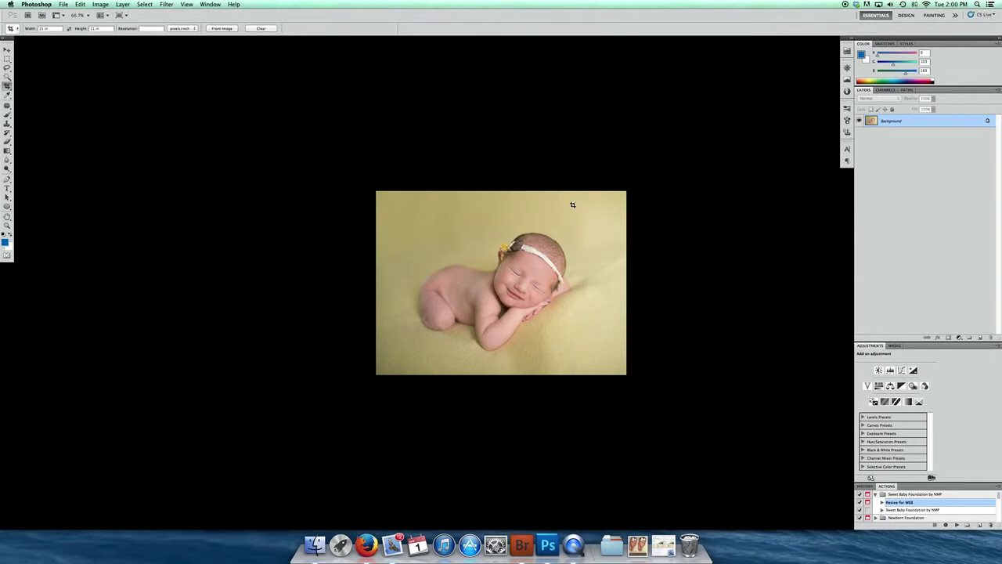
click(164, 4)
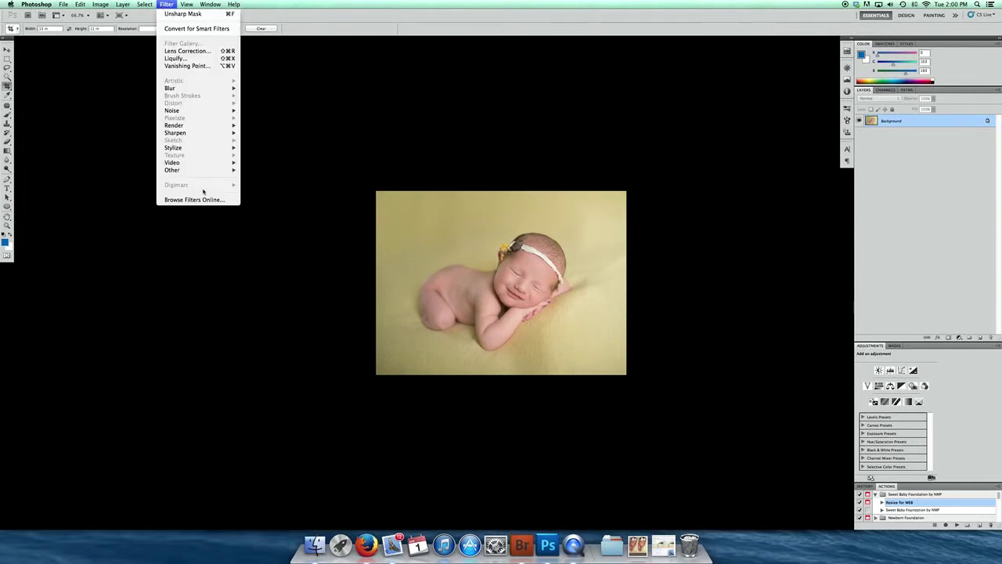
mouse_move(204, 133)
click(265, 162)
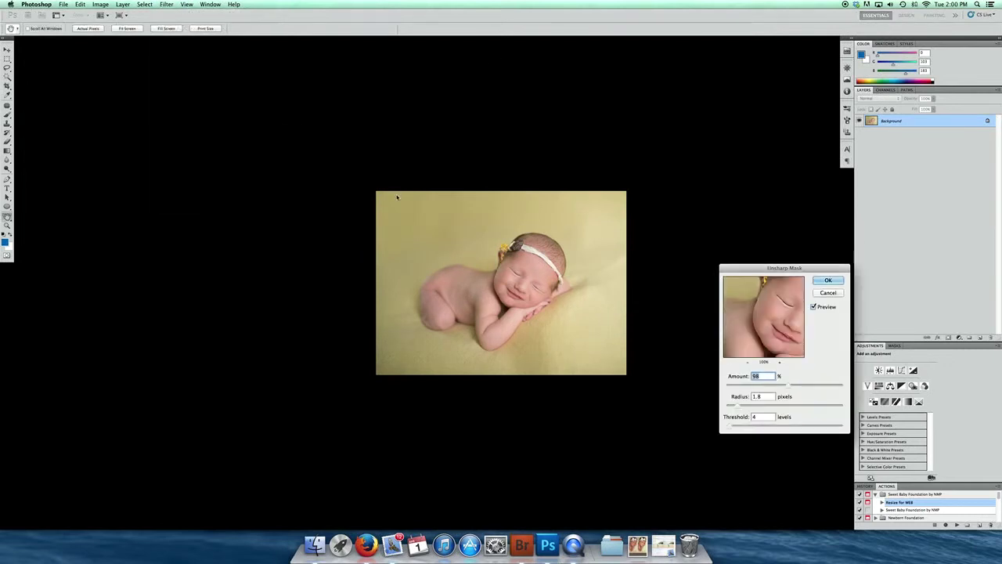
drag(788, 386, 727, 428)
click(828, 280)
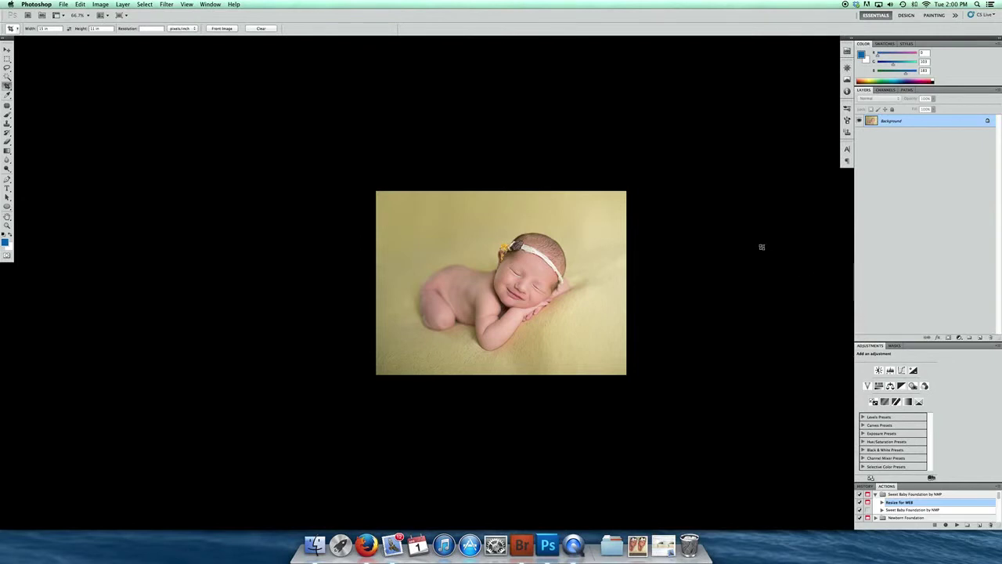
- Search the computer for "watermark" and place the newborns white logo from the watermarks white folder on the photo
click(80, 4)
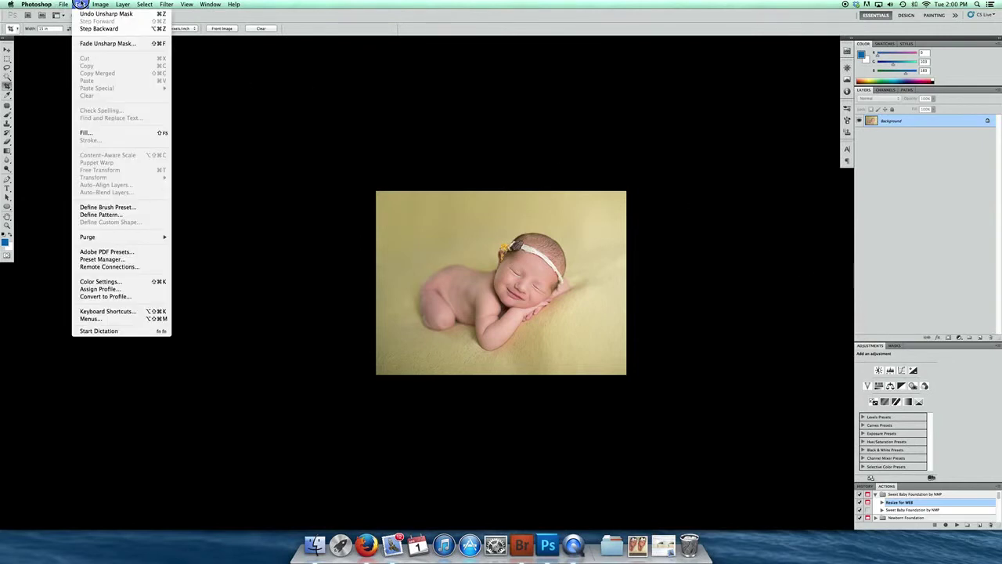
mouse_move(62, 4)
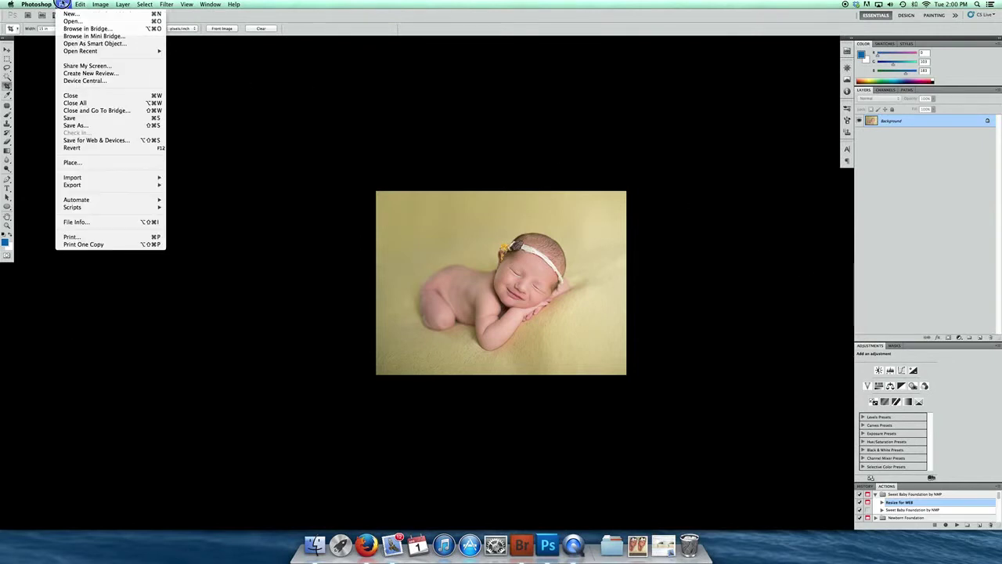
click(84, 162)
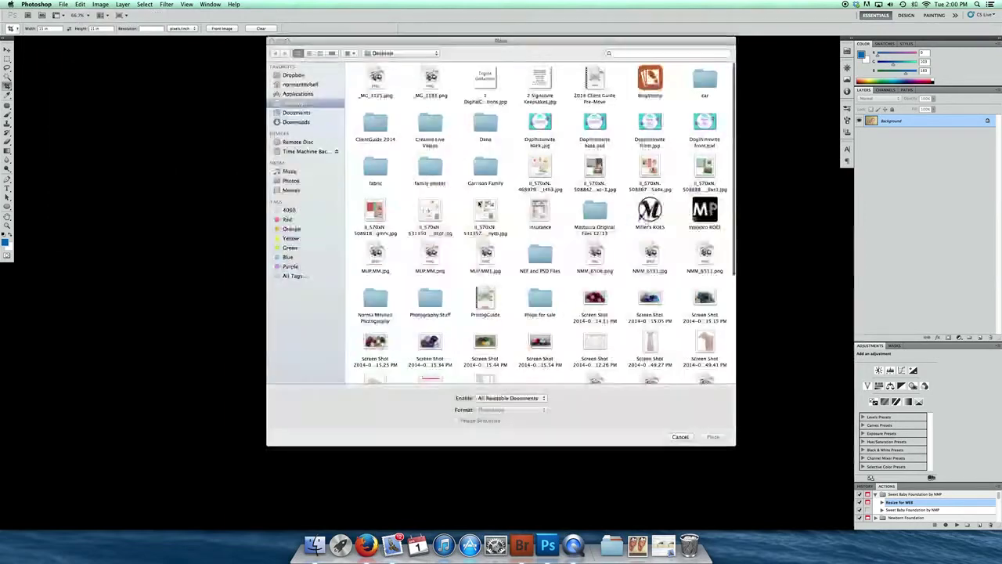
click(675, 53)
text(watermark)
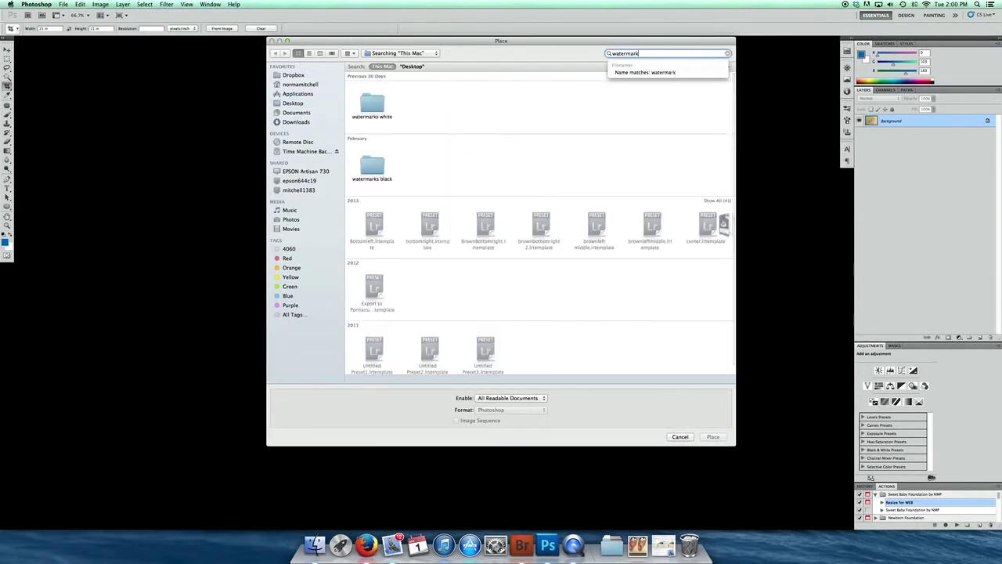
double_click(362, 102)
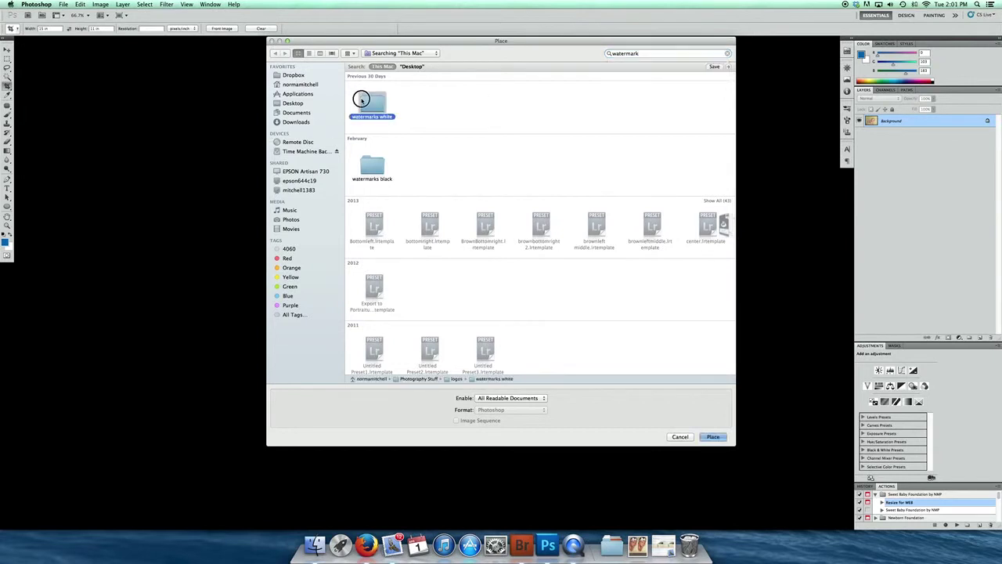
double_click(521, 78)
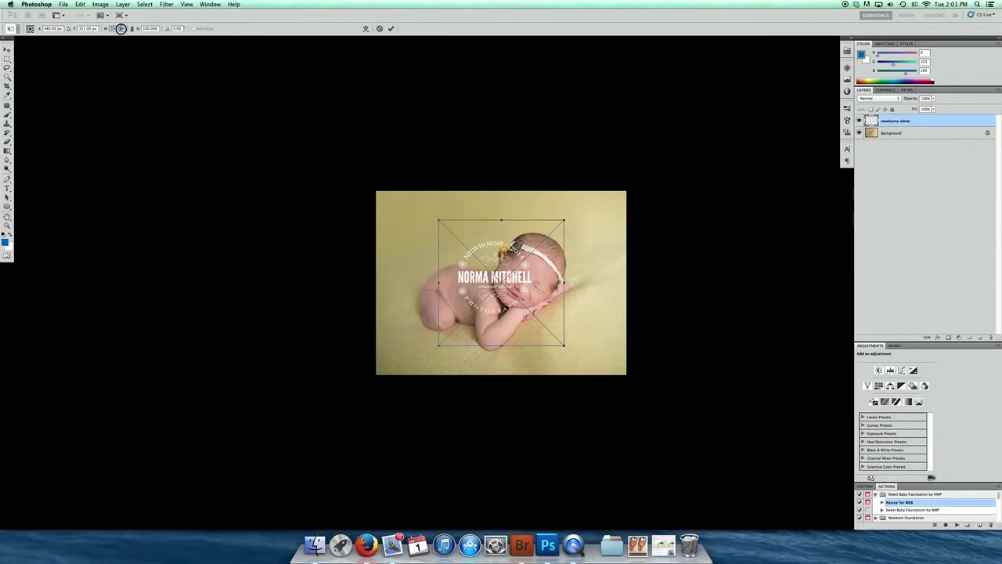
- Scale the placed watermark to 55% and position it over the baby's back and the backdrop just above
click(118, 28)
text(55)
key(Tab)
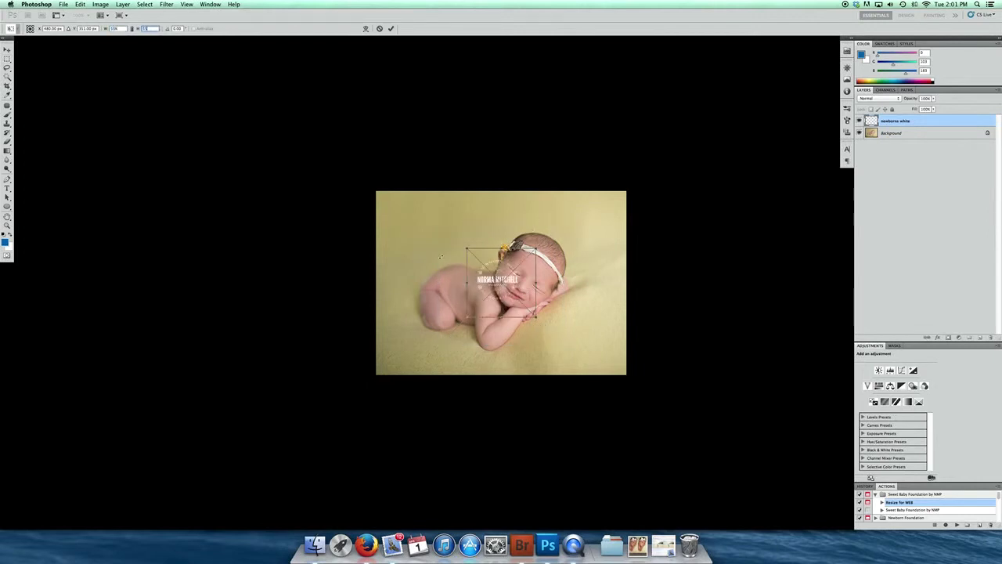
drag(497, 280, 446, 260)
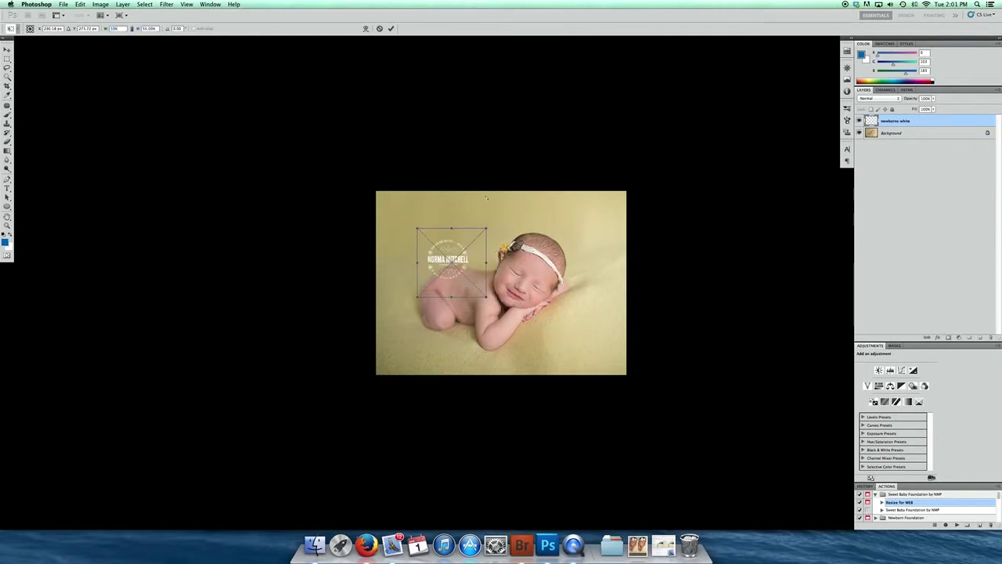
click(390, 28)
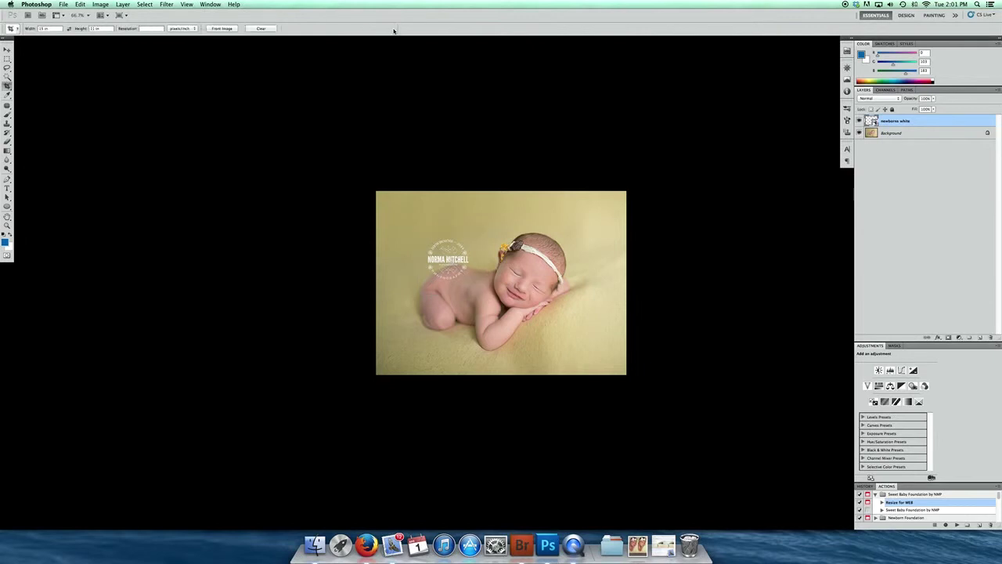
- Start exporting the watermarked photo with Save for Web & Devices and choose JPEG as the file format
key(super+alt+shift+s)
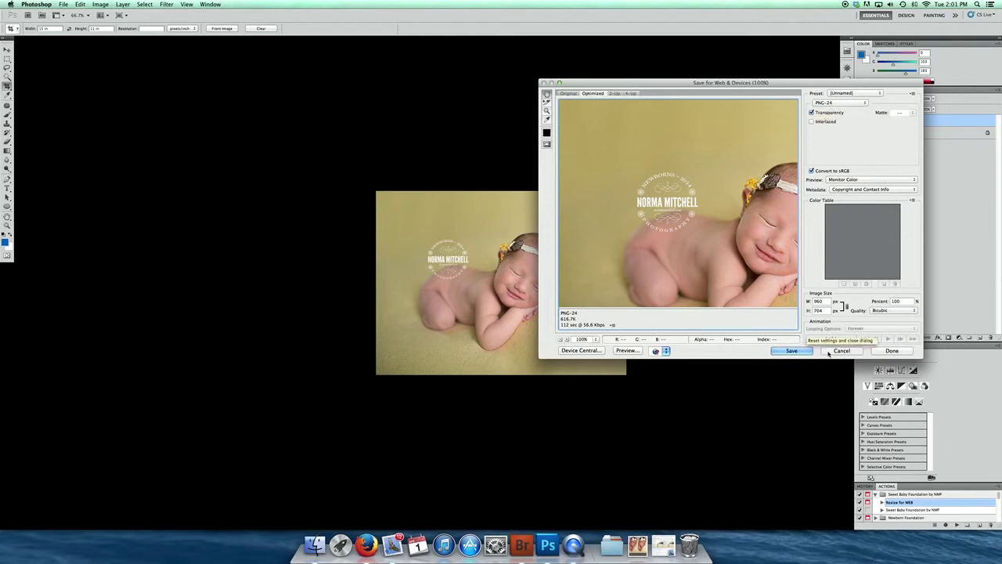
click(821, 102)
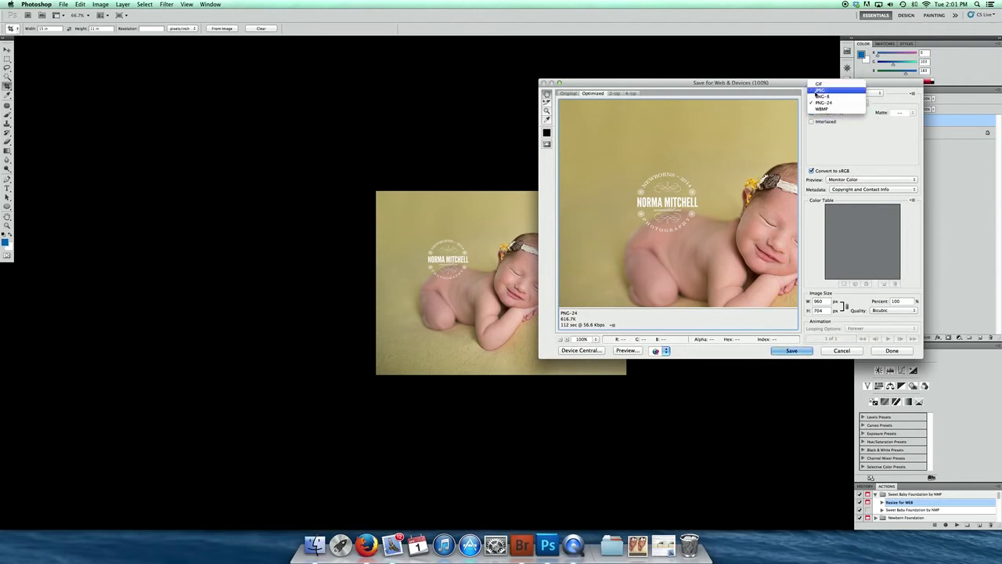